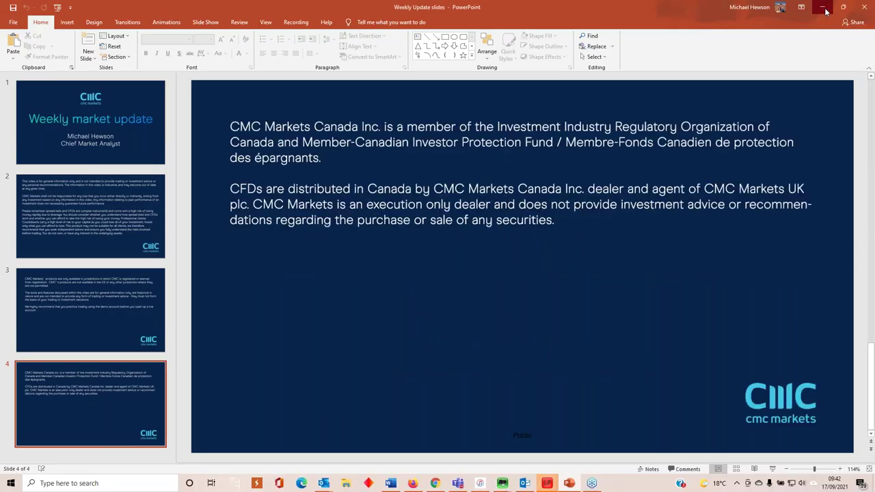
Minimize the slide deck and open the This week watchlist in the CMC Markets platform.
left_click(826, 9)
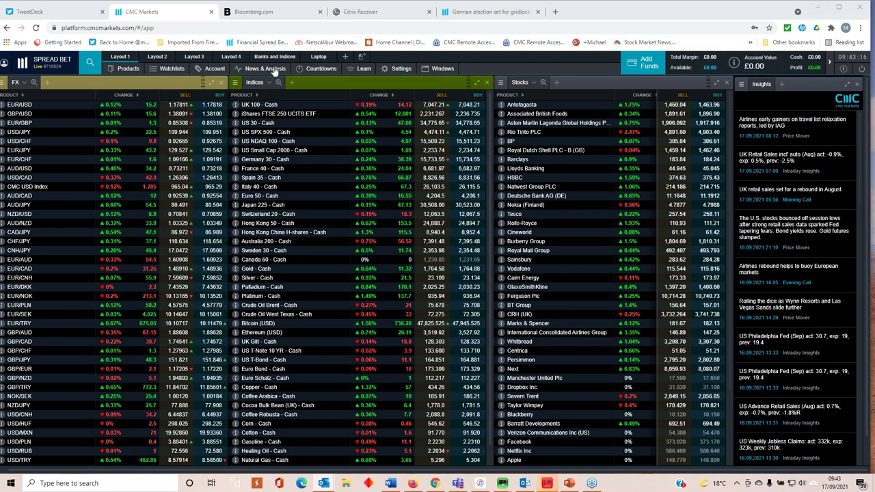
left_click(173, 69)
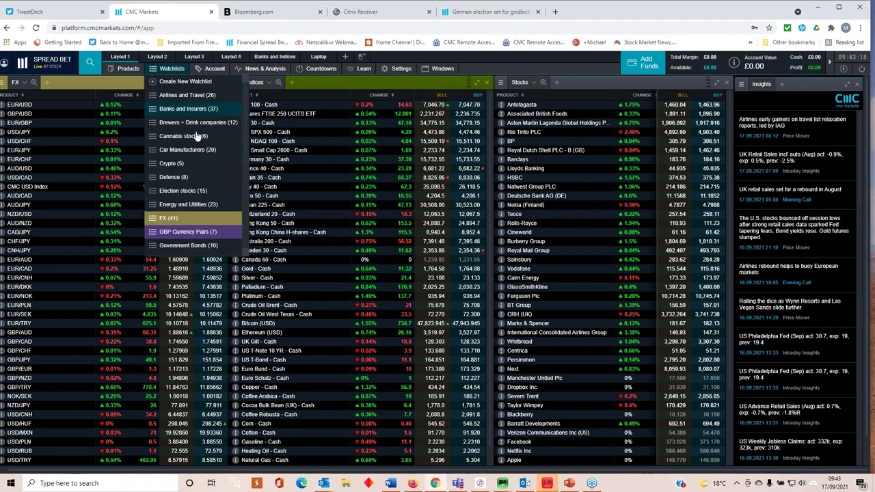
scroll(210, 198, "down", 5)
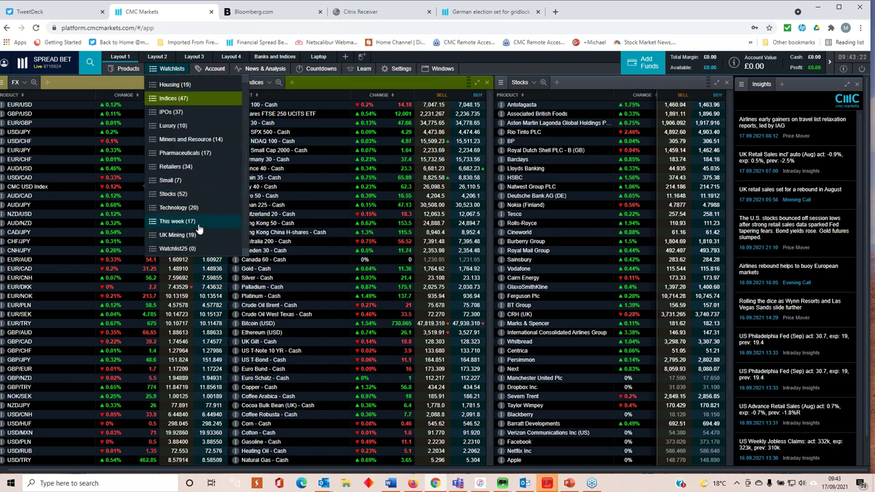
left_click(195, 222)
Reposition the floating This week watchlist higher over the Indices list and extend its window downward.
left_click_drag(422, 160, 394, 168)
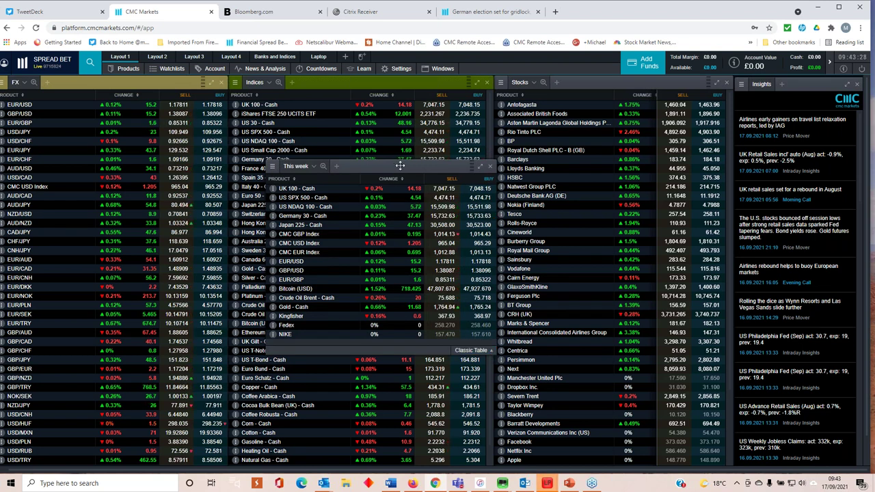
left_click_drag(400, 167, 413, 130)
left_click_drag(416, 316, 415, 356)
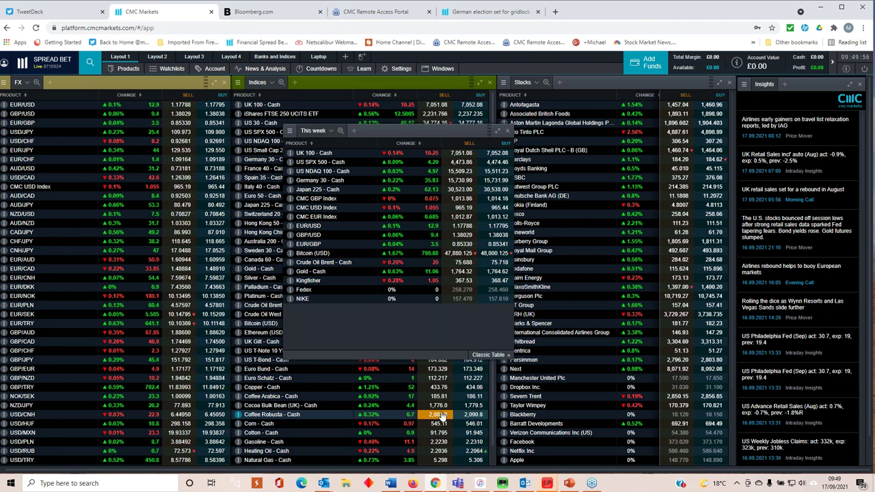
Examine the UK 100 - Cash daily chart from the This week watchlist, maximized with about nine months of history, and close it.
left_click(292, 153)
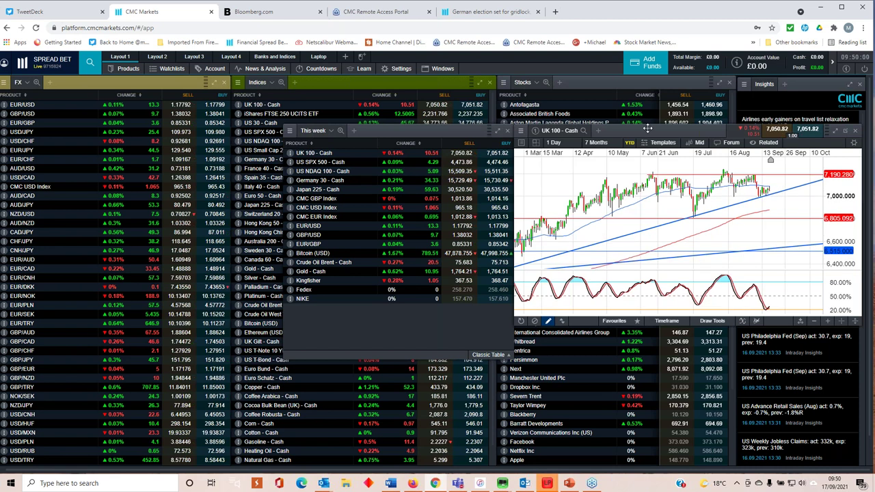
left_click_drag(650, 131, 312, 188)
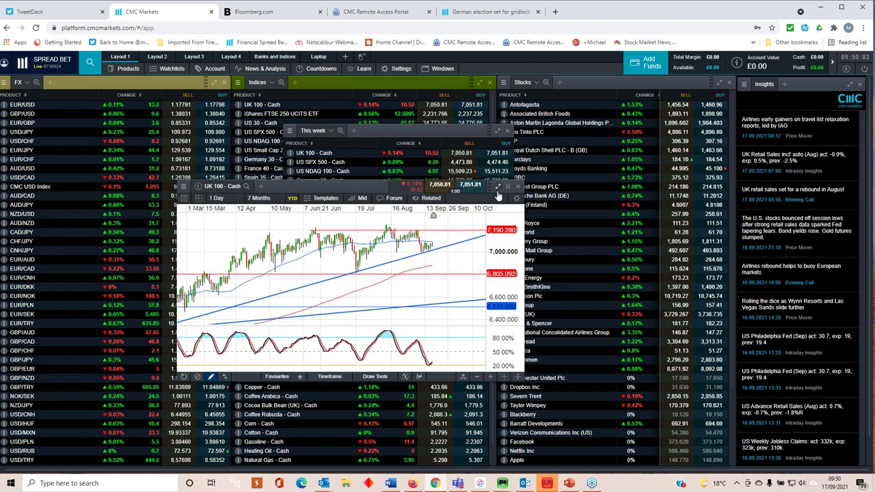
left_click(489, 189)
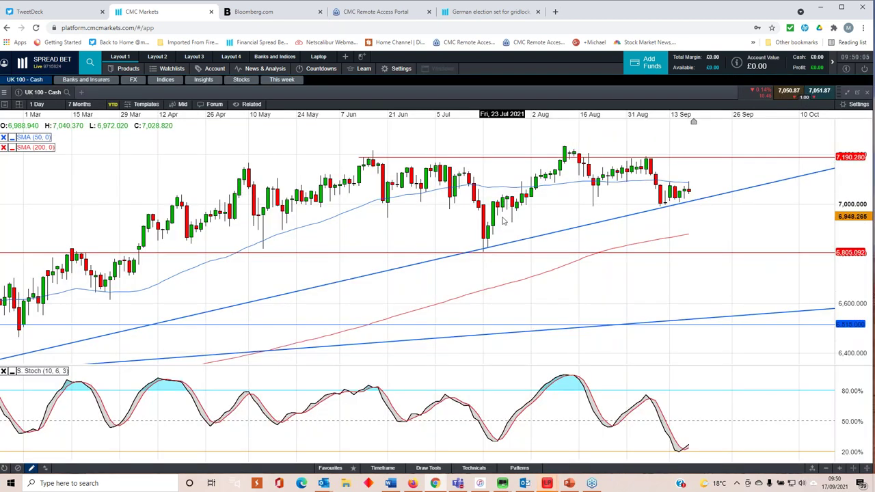
scroll(502, 221, "down", 5)
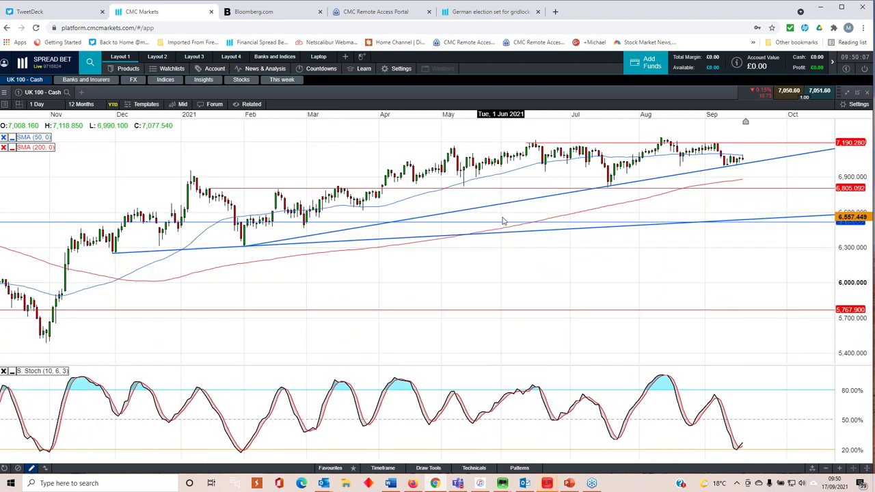
scroll(503, 221, "up", 3)
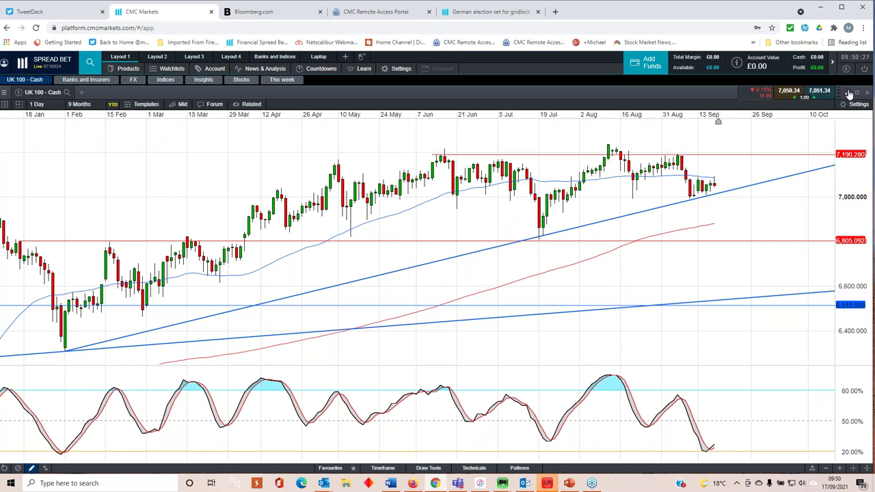
left_click(857, 91)
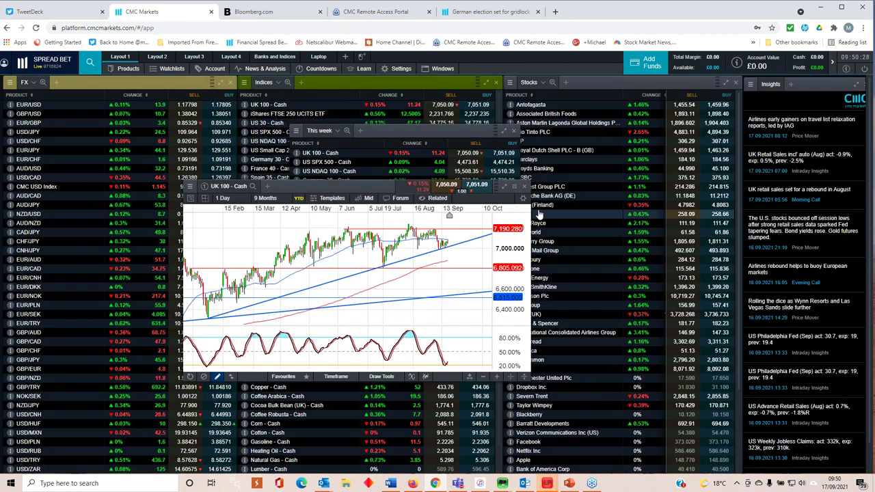
left_click(524, 187)
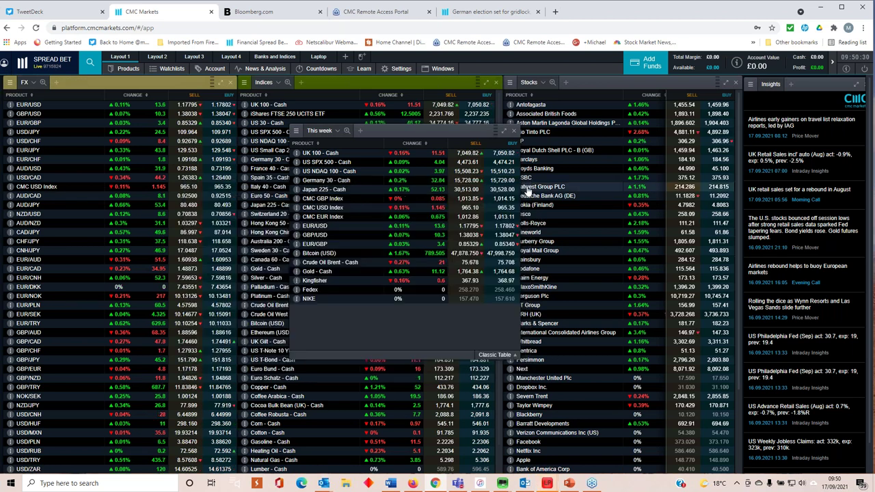
Examine the US SPX 500 - Cash daily chart from the This week watchlist, maximized with nine months of history, and close it.
left_click(319, 168)
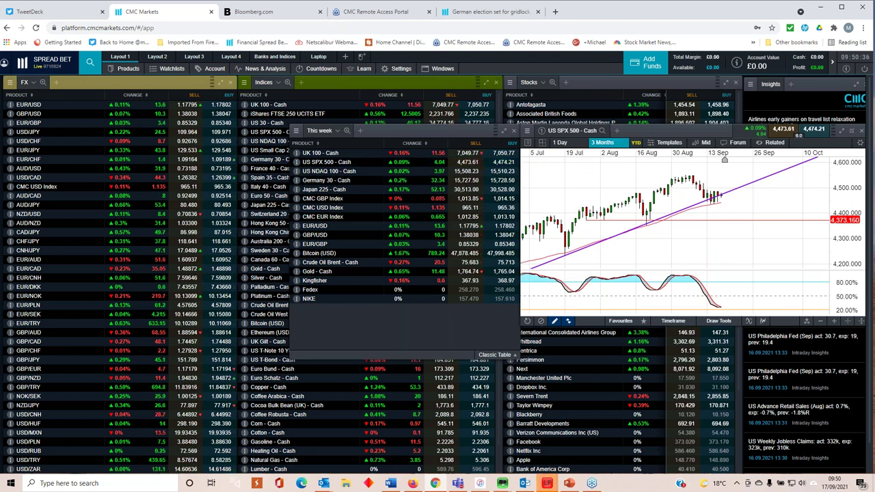
left_click_drag(689, 141, 456, 195)
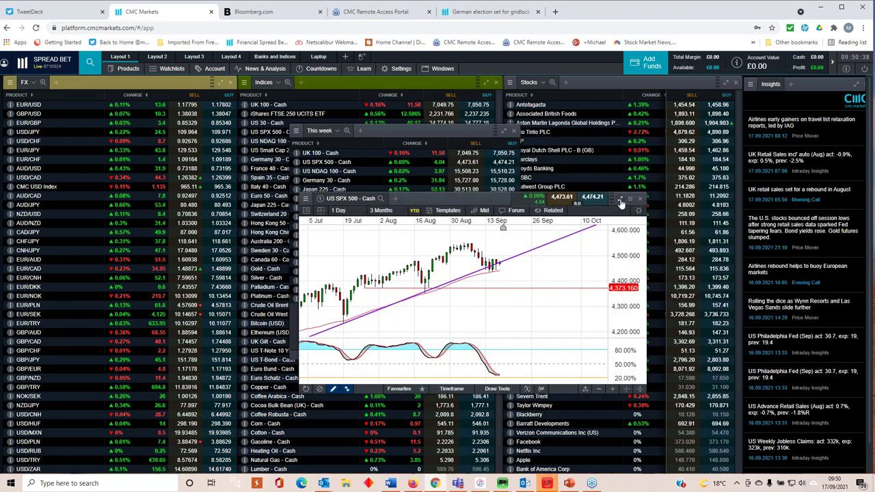
left_click(623, 198)
scroll(579, 236, "down", 4)
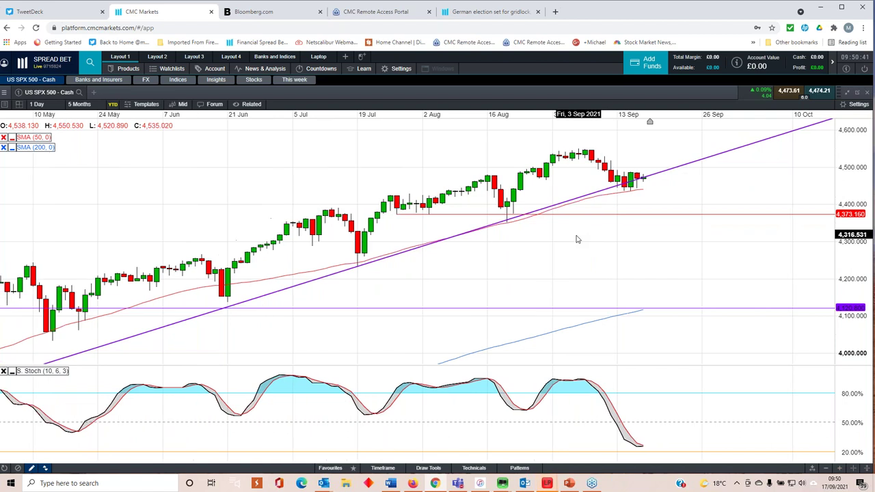
scroll(540, 250, "down", 2)
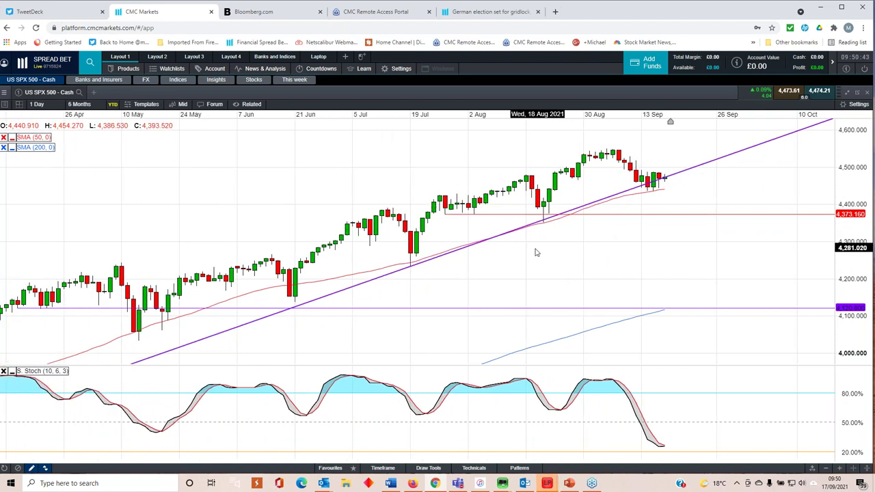
scroll(537, 253, "down", 4)
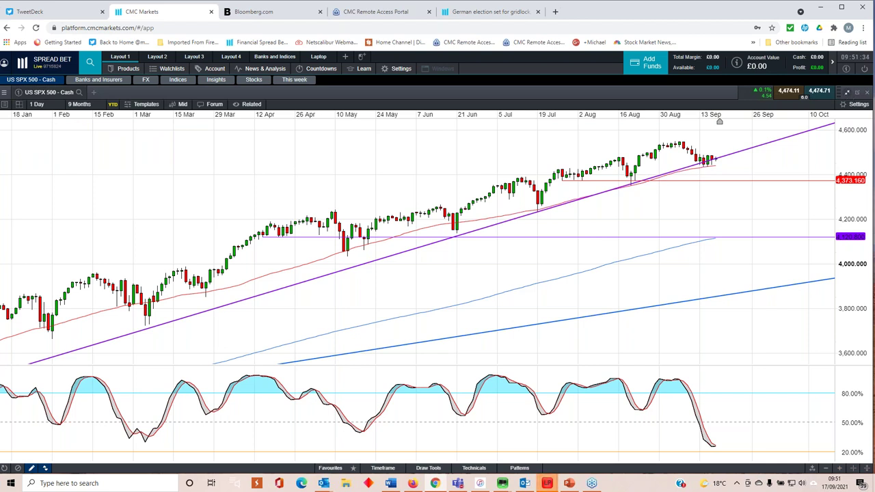
left_click(719, 121)
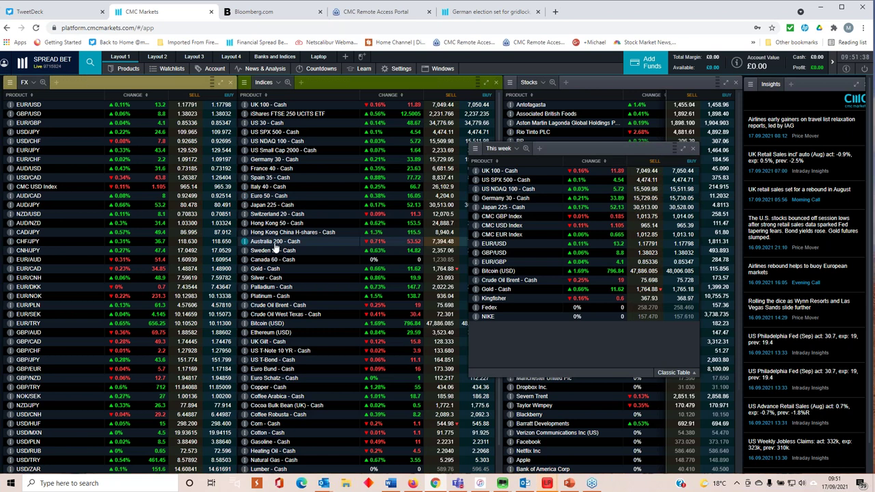
Examine the Hong Kong 50 - Cash weekly chart from the Indices list, maximized with up to five years of history, and close it.
left_click(277, 223)
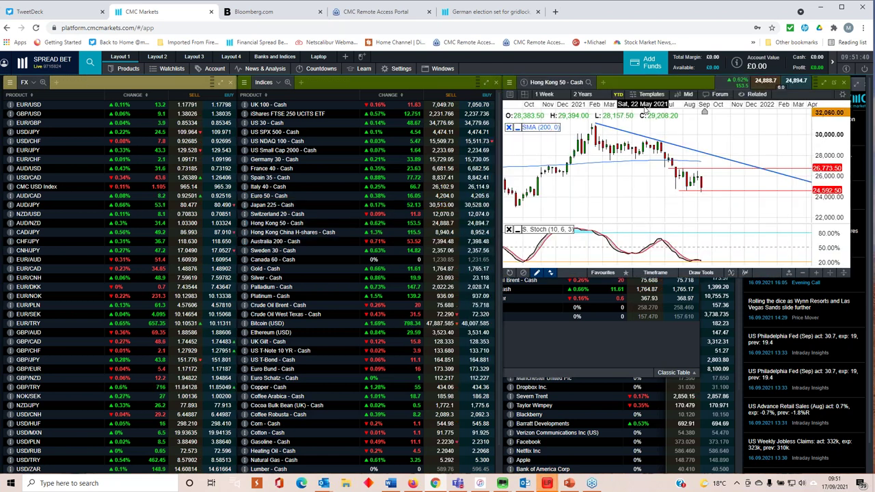
left_click_drag(735, 82, 447, 223)
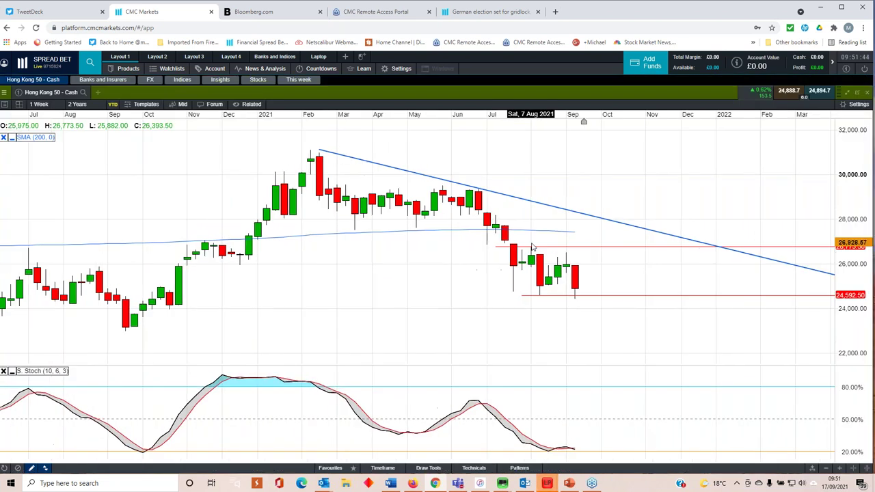
left_click(547, 221)
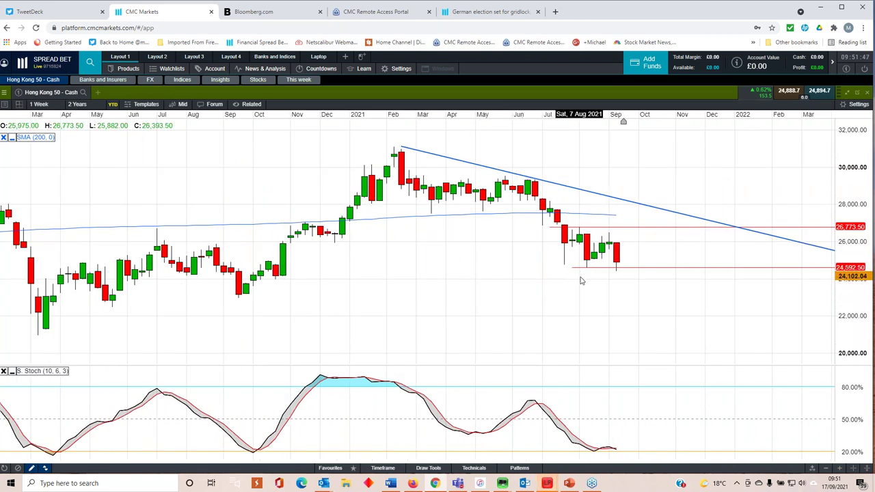
scroll(581, 280, "down", 6)
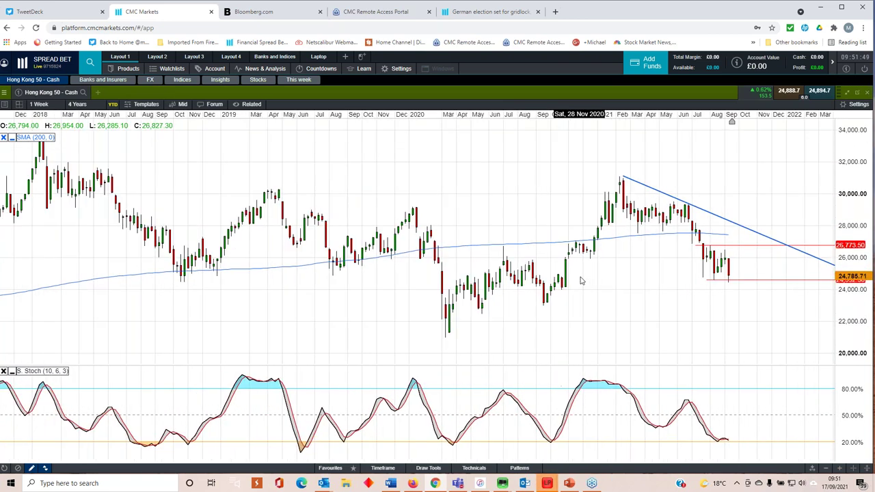
scroll(581, 280, "down", 2)
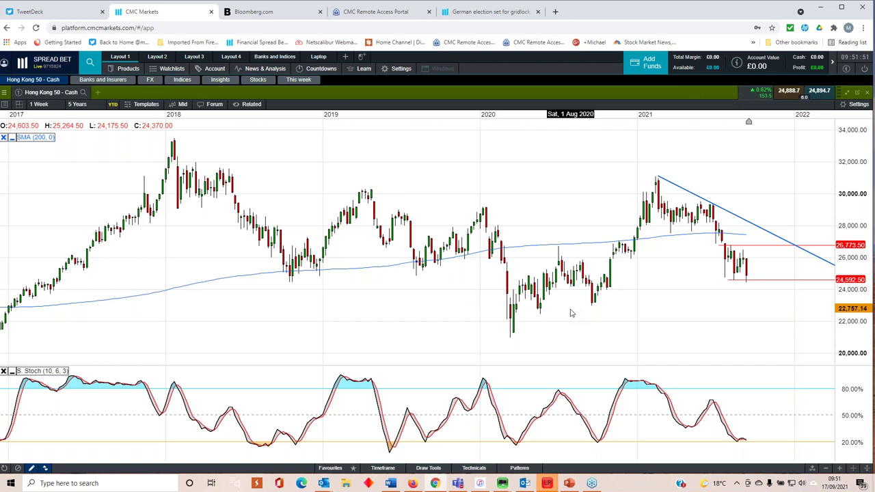
scroll(358, 260, "up", 3)
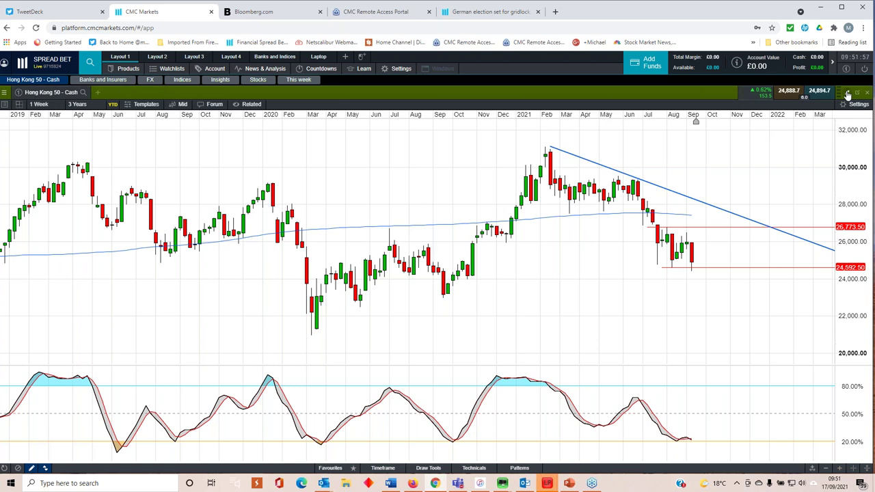
left_click(847, 91)
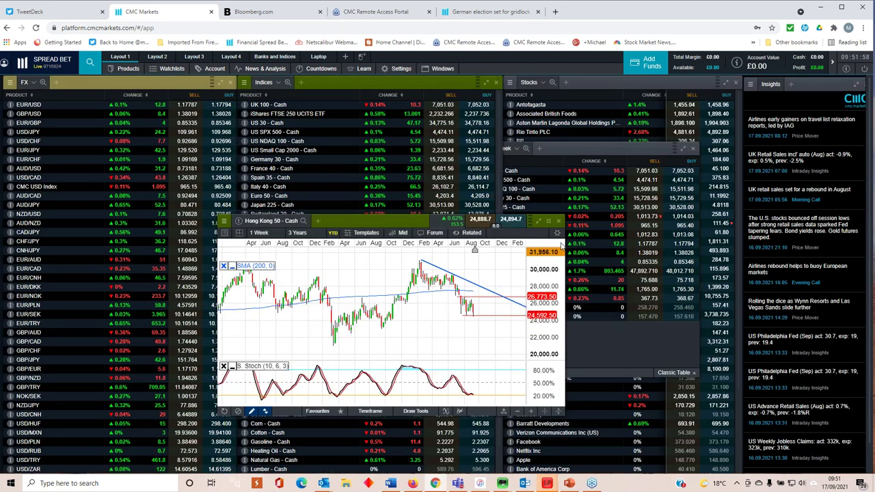
left_click(559, 222)
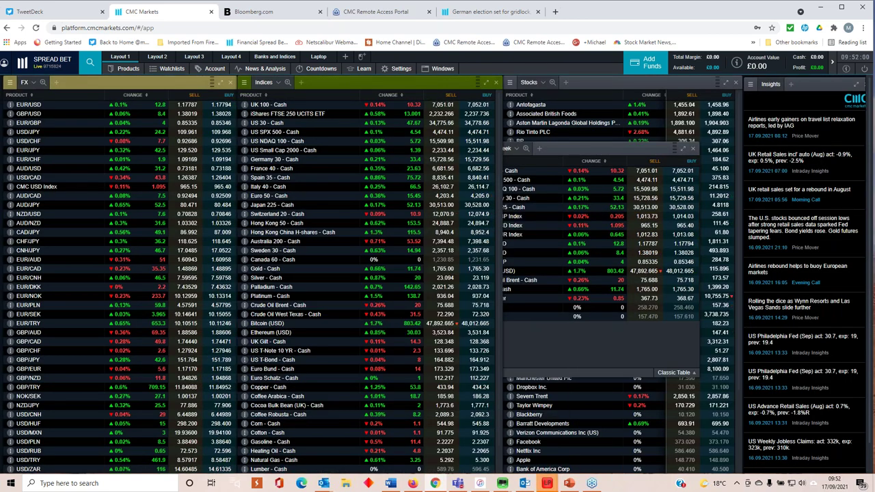
Examine the Japan 225 - Cash daily chart from the This week watchlist, maximized with ten months of history, and close it.
left_click(506, 206)
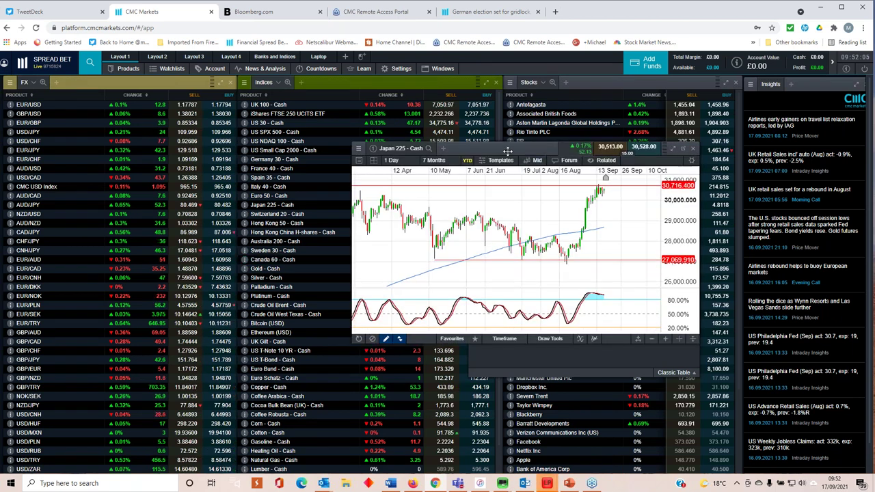
left_click_drag(506, 151, 347, 210)
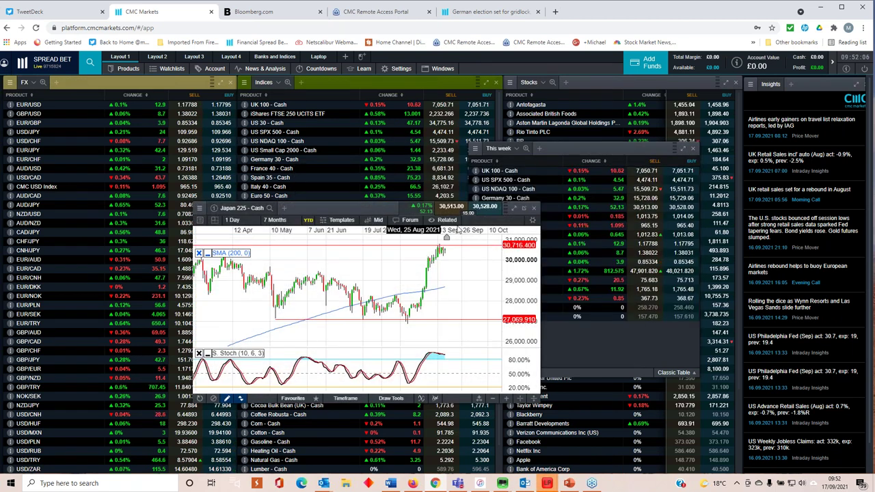
left_click(513, 208)
scroll(497, 221, "down", 3)
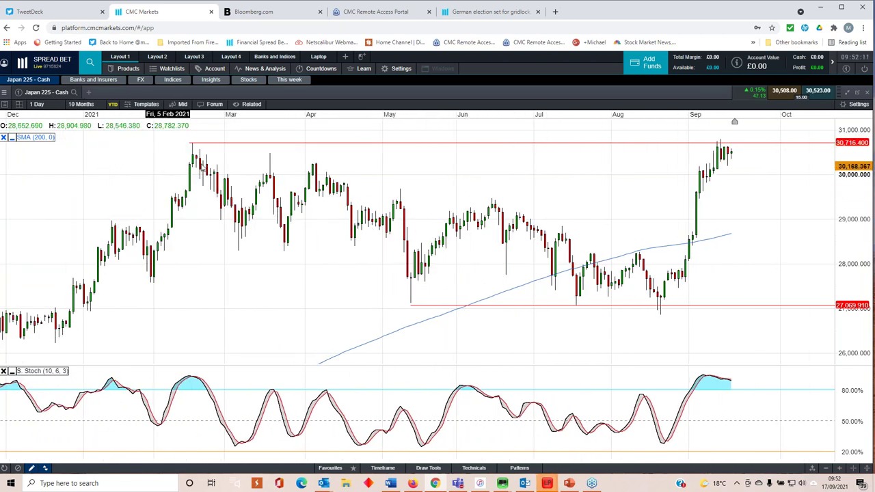
left_click_drag(191, 144, 191, 142)
left_click(344, 149)
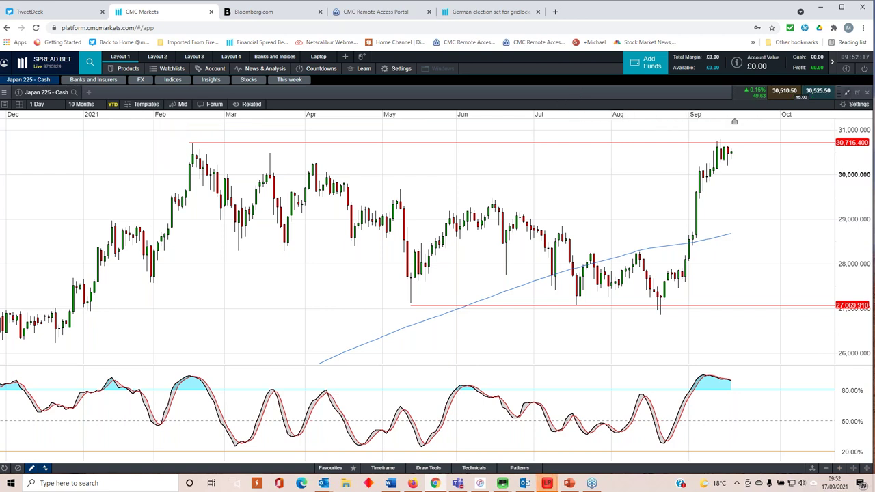
left_click(854, 93)
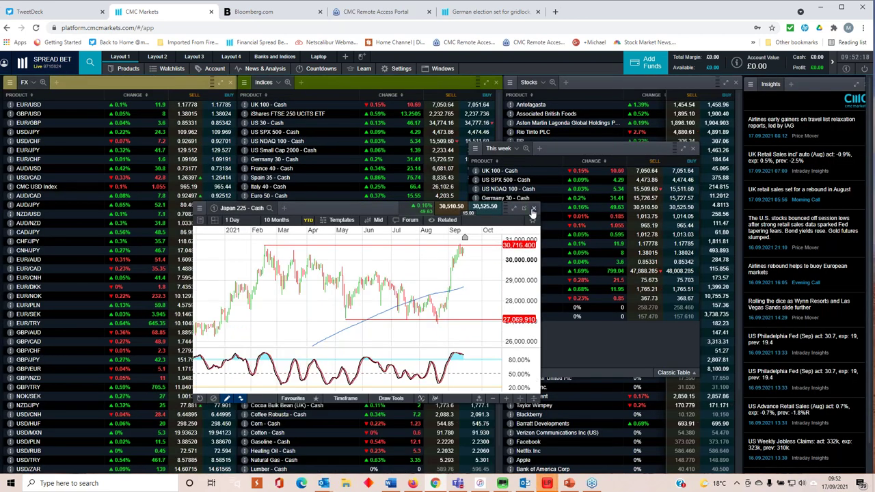
left_click(533, 208)
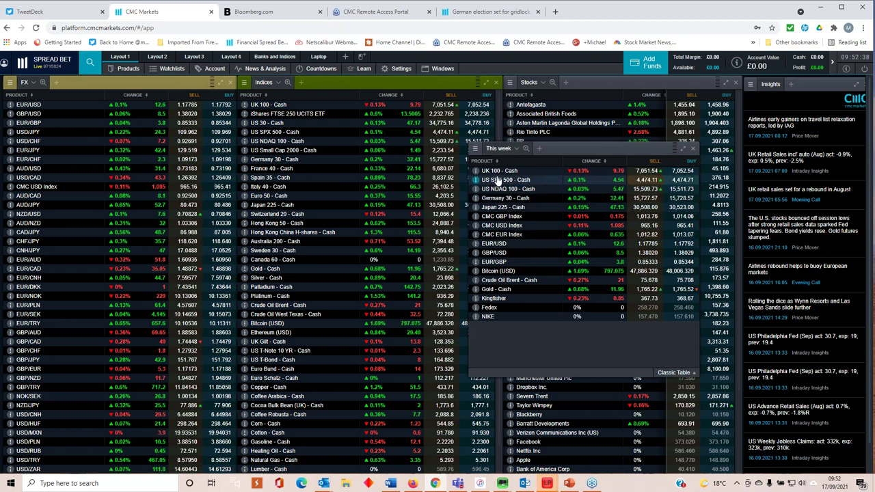
Open the Germany 30 - Cash daily chart from the This week watchlist and maximize it for viewing.
left_click(502, 199)
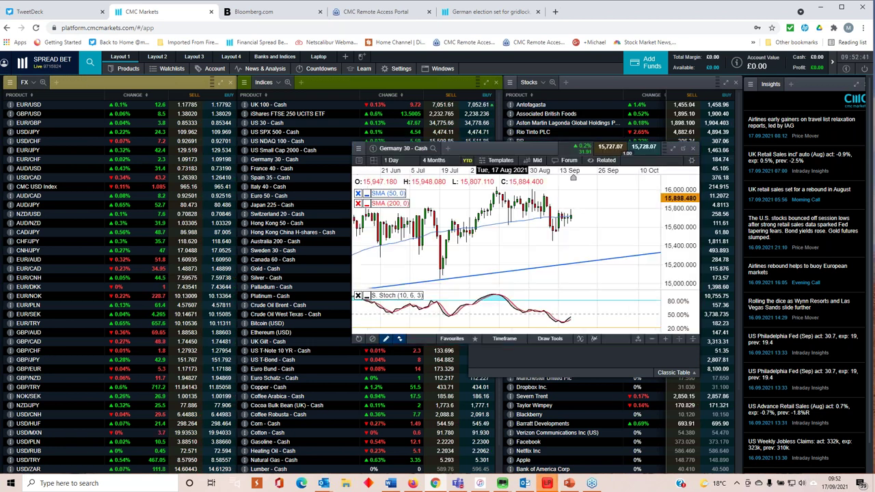
left_click_drag(501, 147, 326, 208)
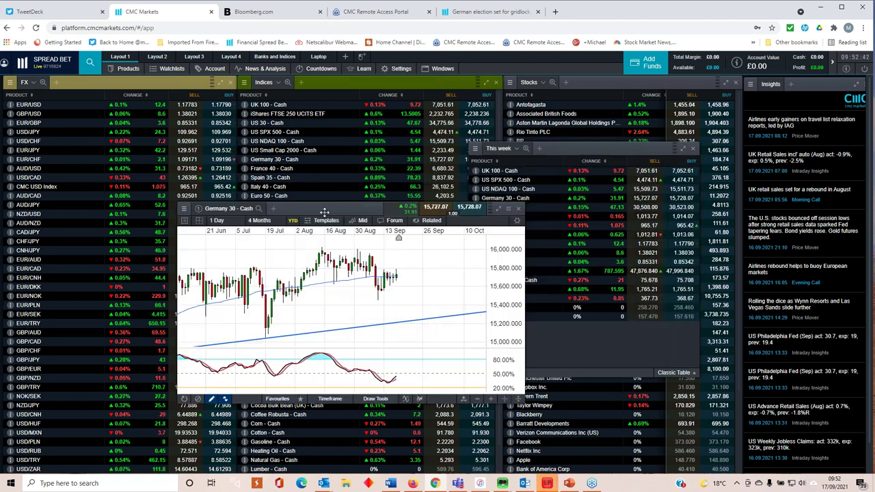
left_click(498, 208)
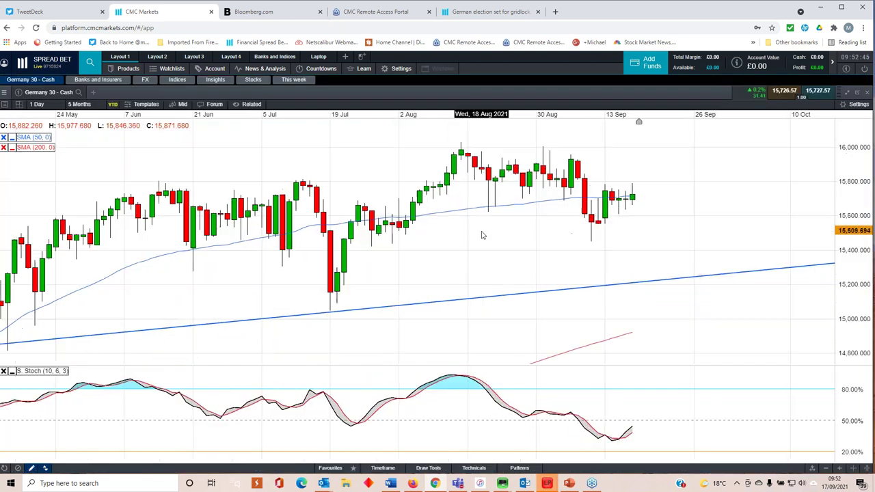
Examine the maximized Germany 30 - Cash daily chart with eight months of history and close it.
scroll(481, 235, "down", 5)
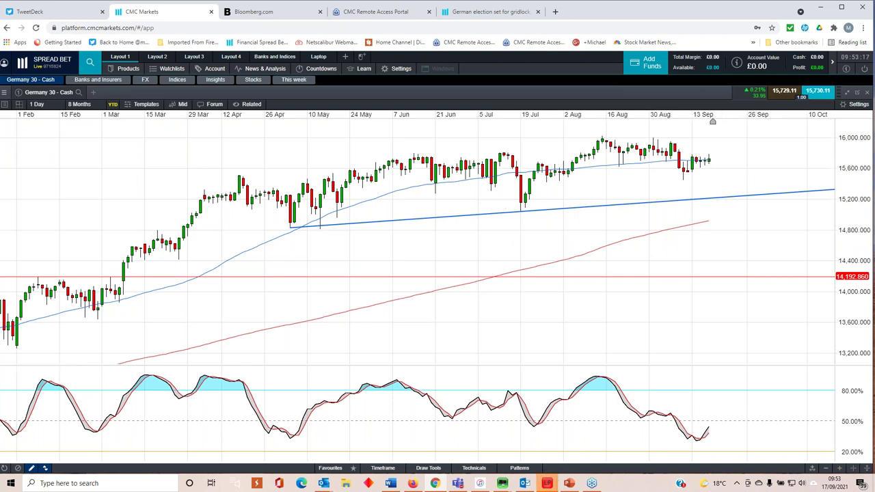
left_click(847, 94)
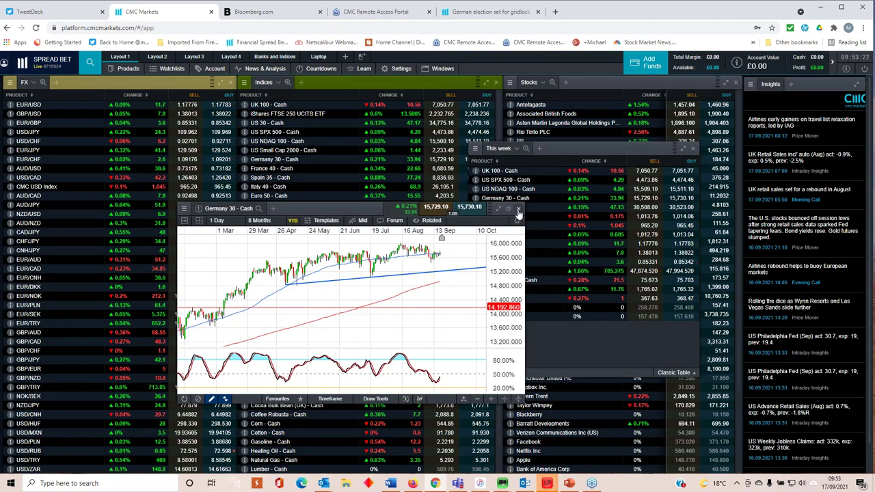
left_click(518, 209)
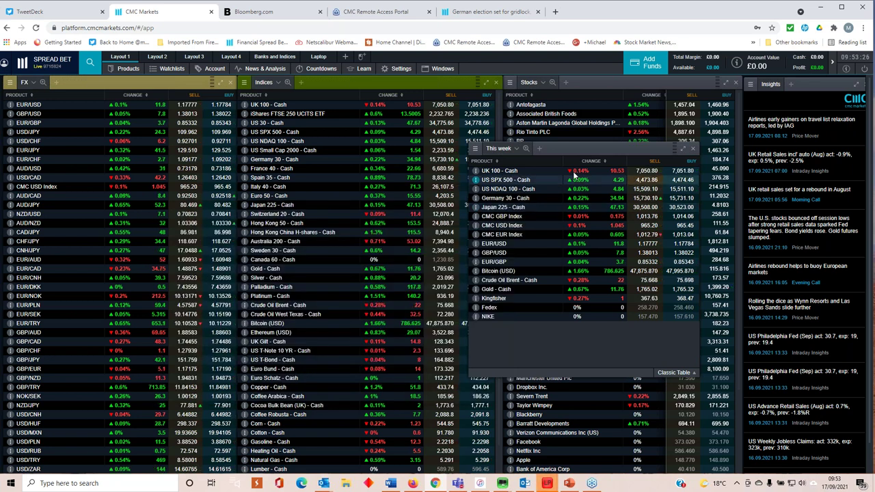
Examine the CMC USD Index daily chart, maximized with nine months of history, and the CMC GBP Index daily chart, closing each after viewing.
left_click_drag(488, 149, 251, 162)
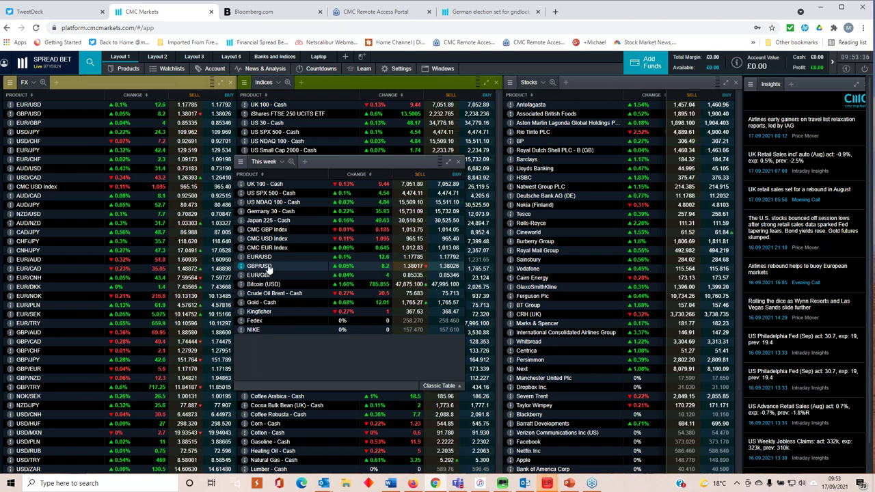
left_click(269, 241)
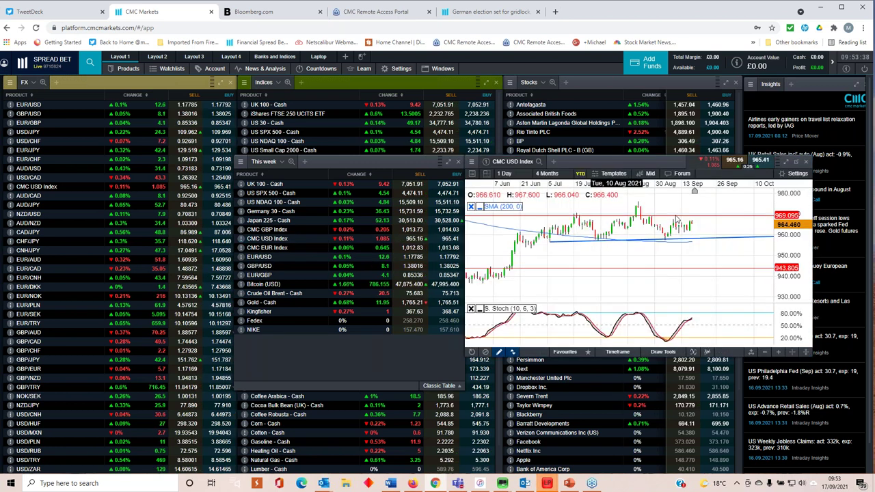
left_click(785, 163)
scroll(567, 253, "down", 5)
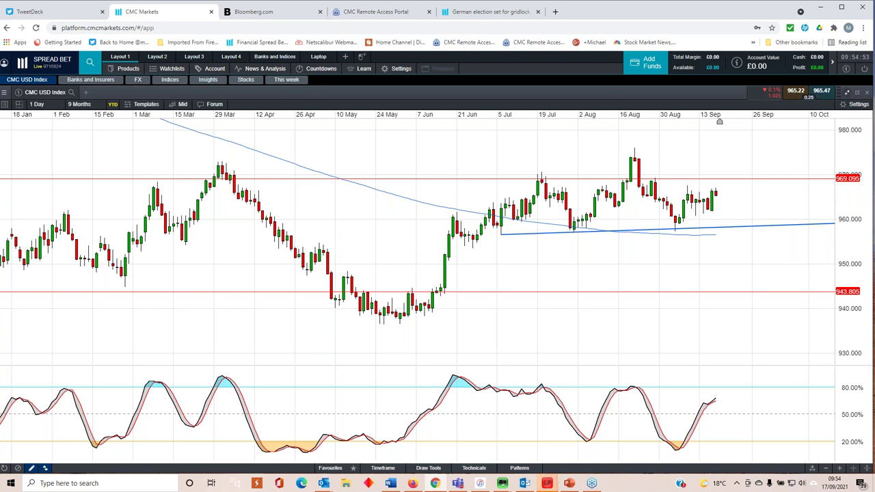
left_click(857, 91)
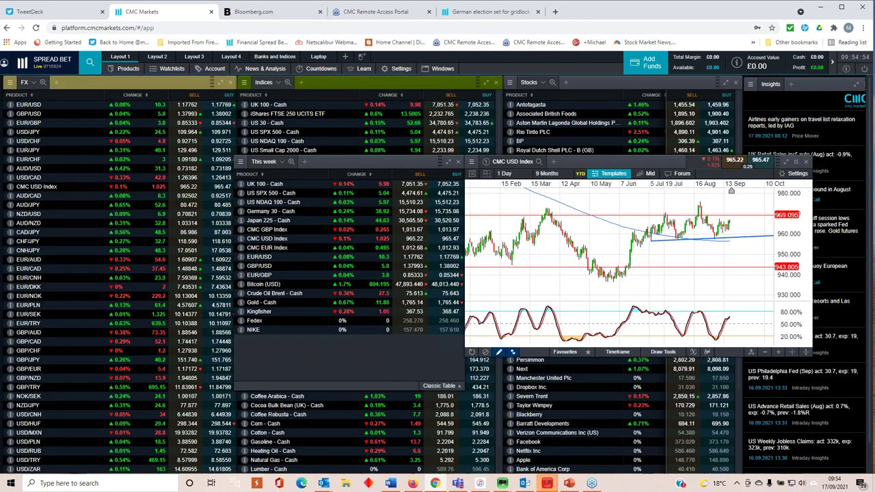
left_click_drag(628, 159, 498, 196)
left_click(677, 200)
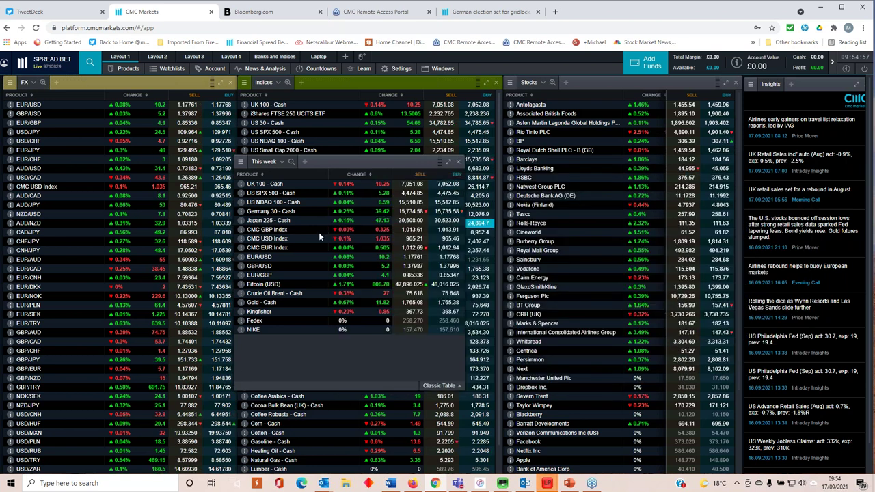
left_click(274, 231)
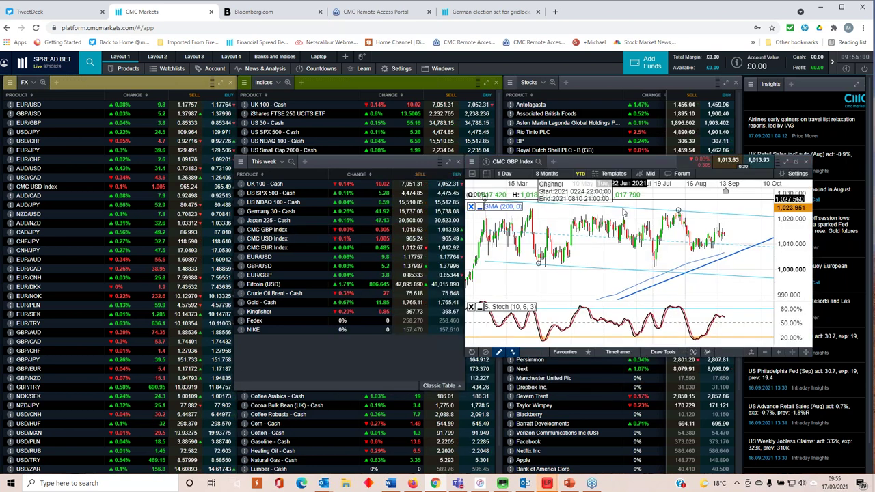
left_click(806, 162)
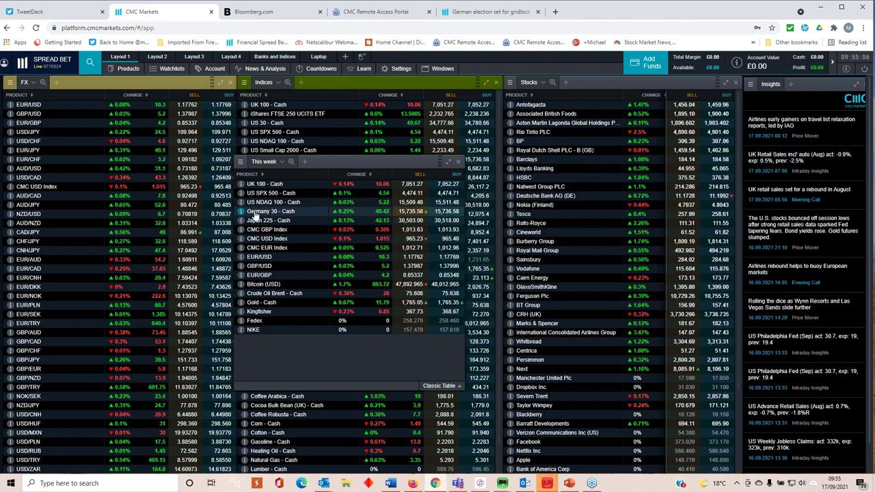
Open the GBP/USD four-hour chart from the This week watchlist, maximize it and delete the blue rising trendline drawn from the August low.
left_click(259, 266)
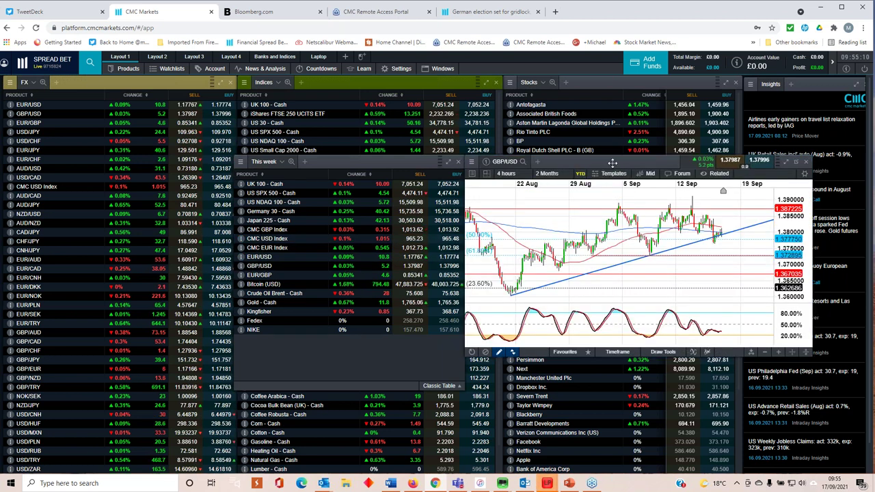
left_click_drag(530, 163, 233, 176)
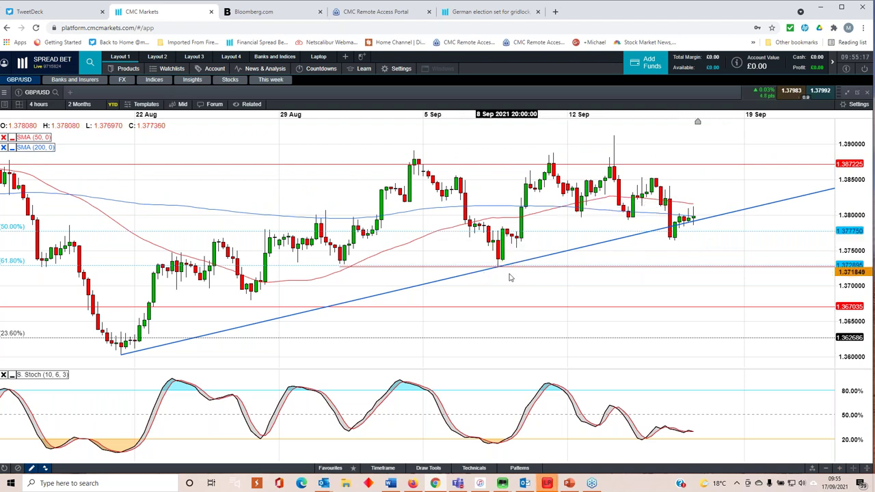
left_click(593, 249)
key("Delete")
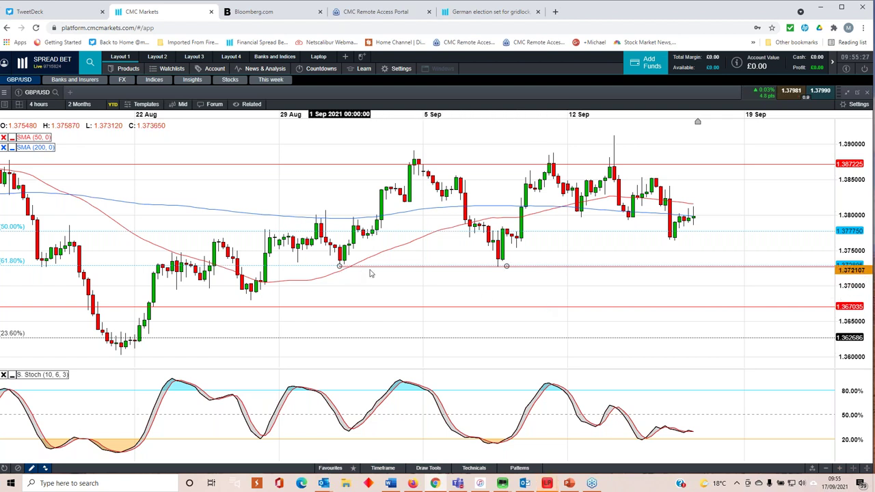
Examine the GBP/USD four-hour chart with price history back to early August and close it.
scroll(535, 285, "down", 2)
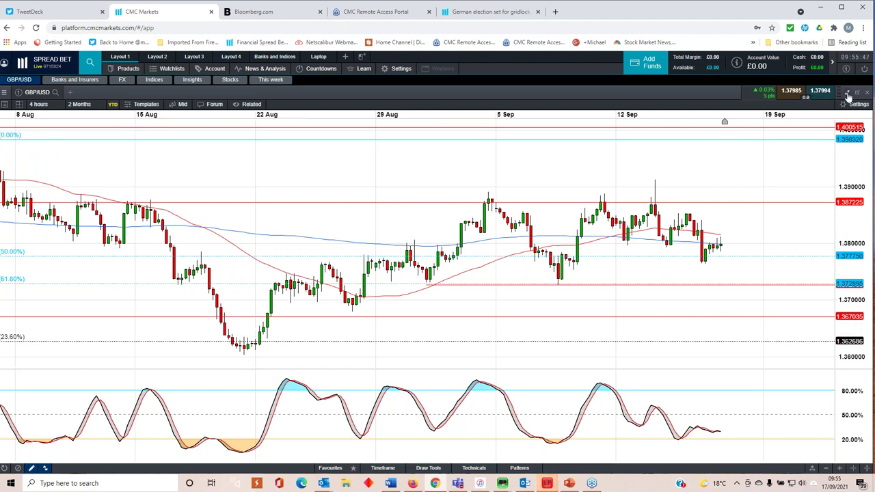
left_click(856, 91)
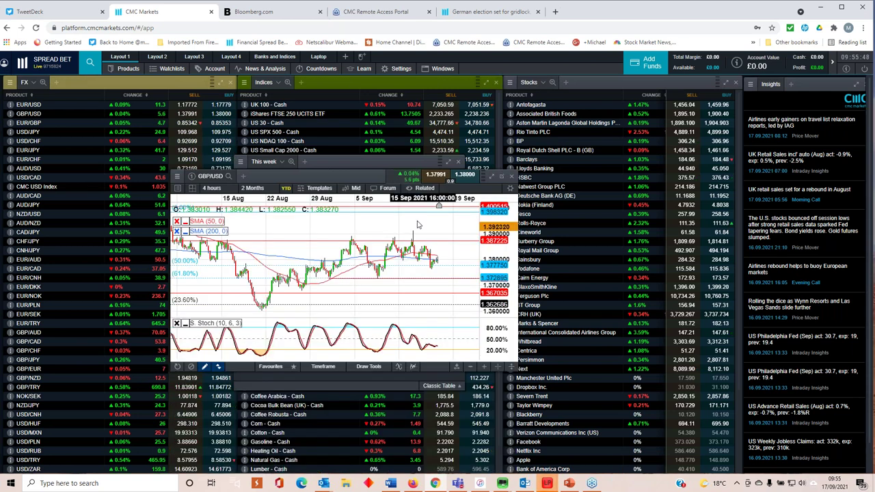
left_click(511, 177)
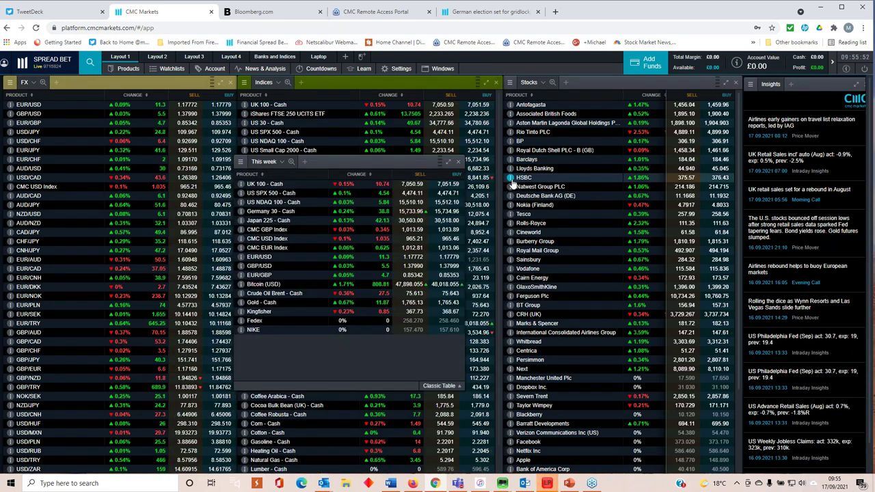
Examine the EUR/GBP four-hour chart from the This week watchlist, maximized with three months of history, and close it.
left_click(259, 274)
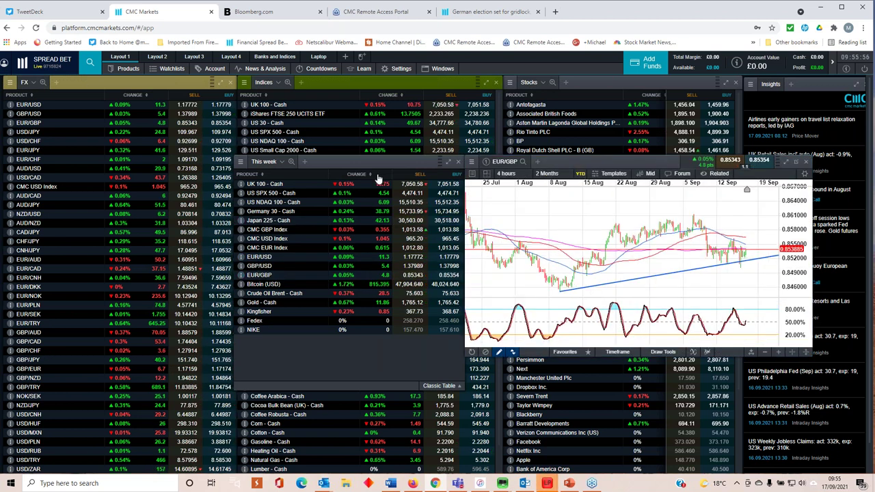
left_click_drag(372, 162, 226, 169)
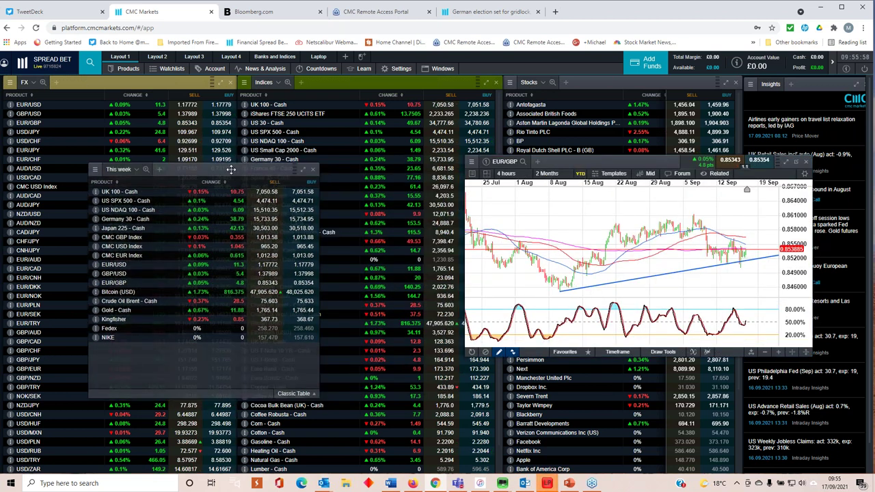
left_click_drag(594, 164, 469, 197)
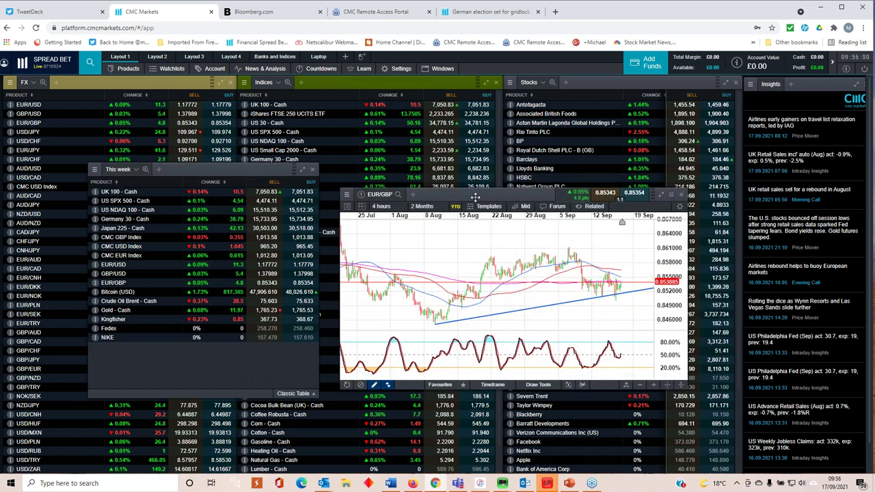
left_click(661, 196)
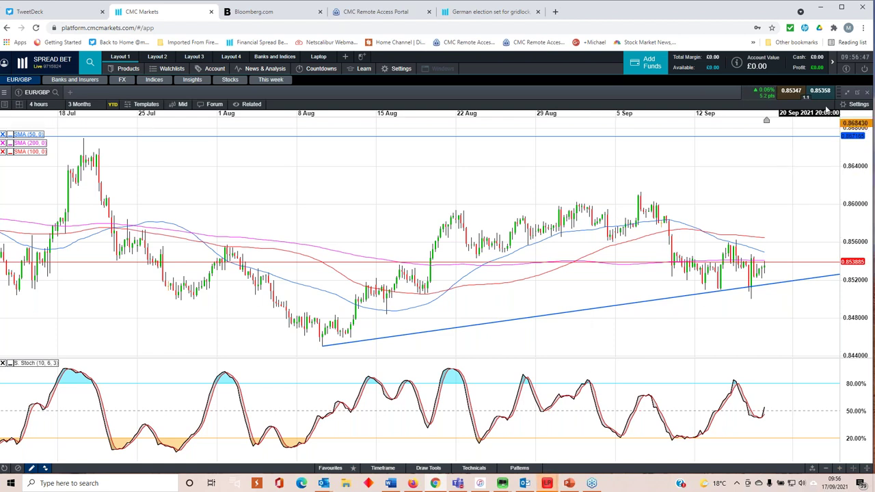
left_click(848, 93)
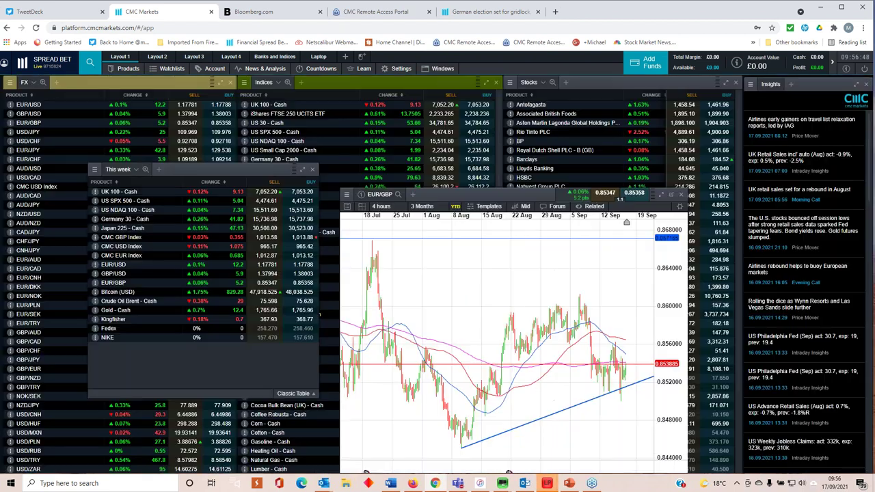
left_click_drag(517, 192, 497, 176)
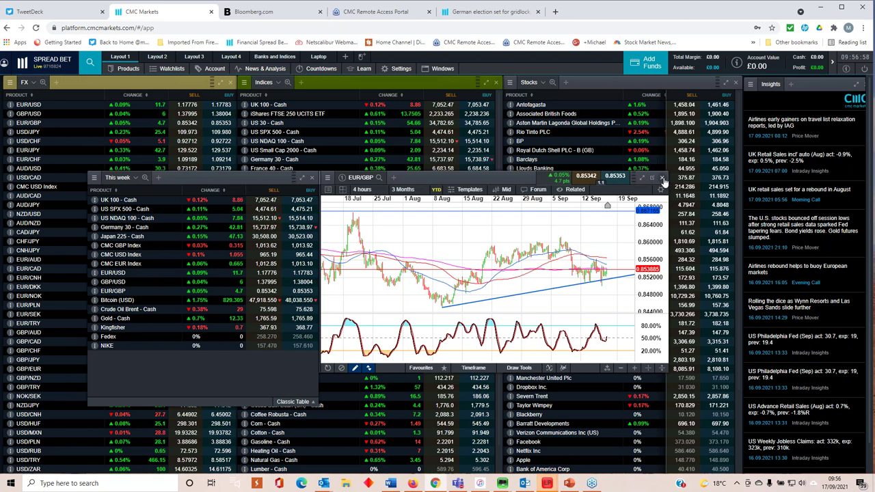
left_click(662, 179)
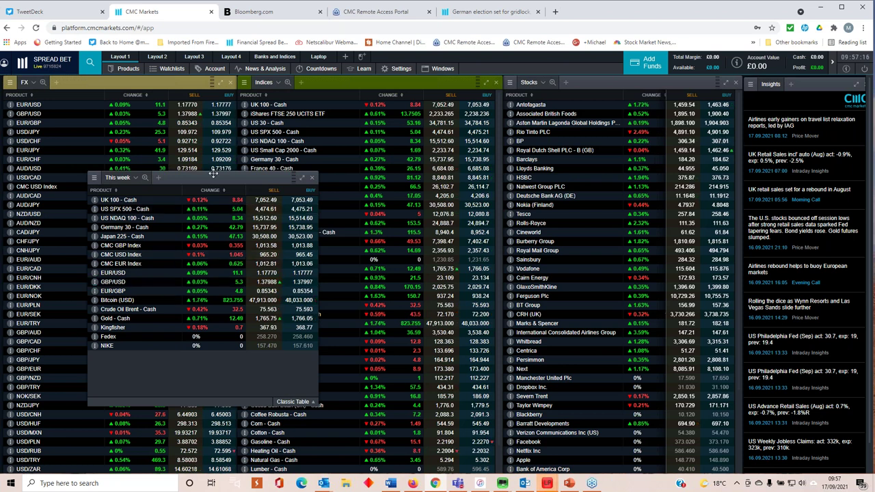
Open the EUR/USD daily chart from the This week watchlist, maximized, and examine it with twelve months of history.
left_click_drag(171, 178, 309, 150)
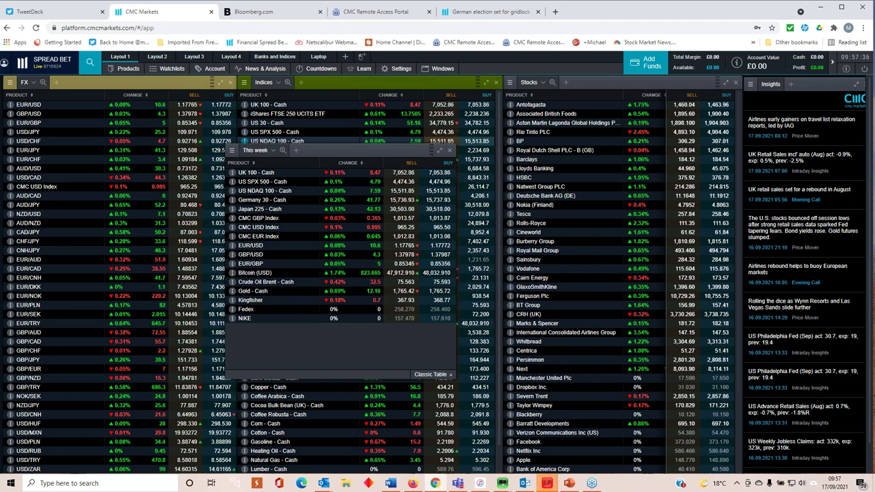
left_click_drag(380, 153, 540, 175)
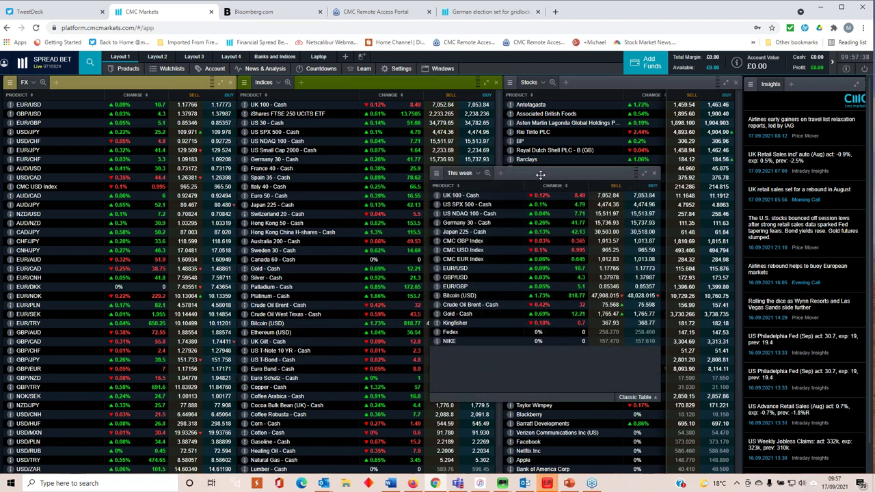
double_click(455, 269)
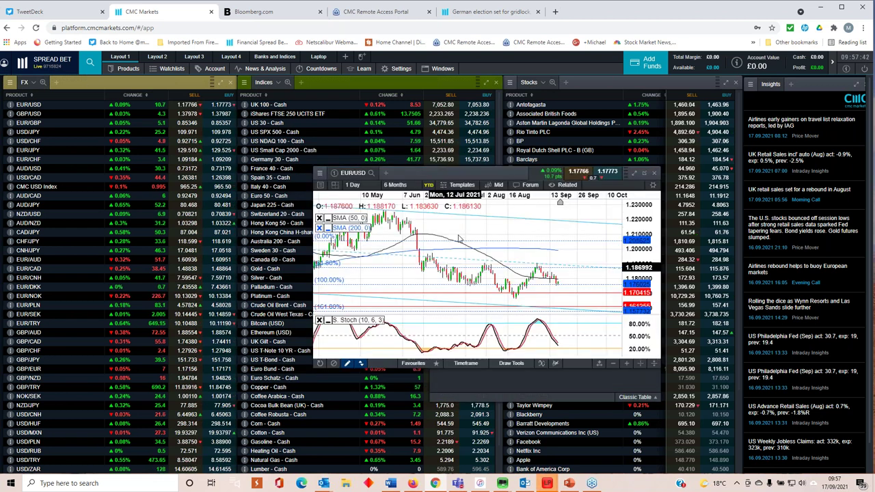
left_click_drag(467, 176, 248, 185)
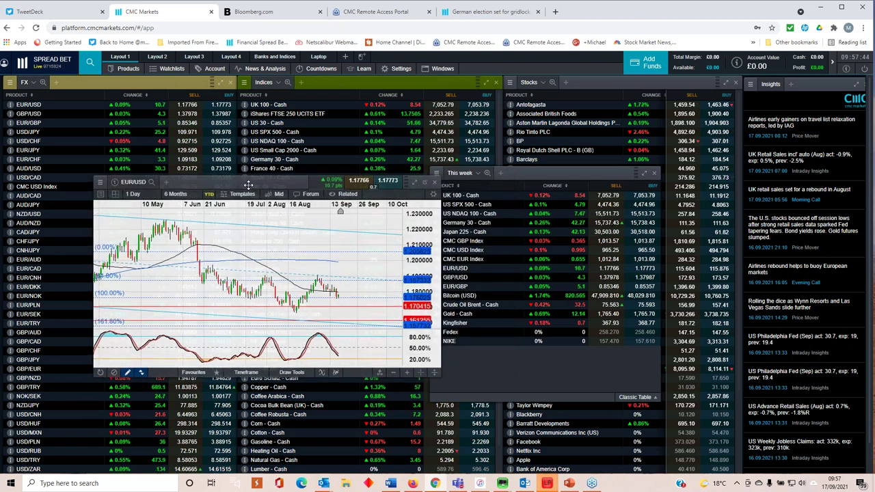
left_click(416, 184)
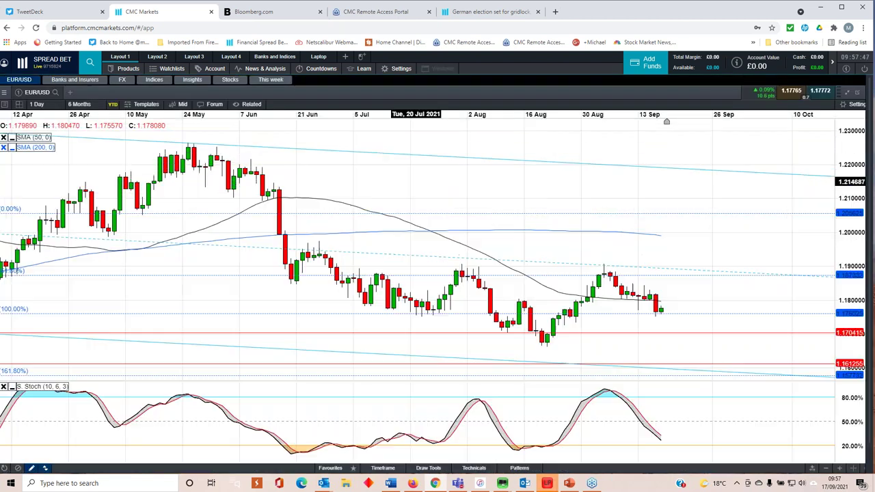
scroll(417, 200, "down", 5)
scroll(415, 202, "down", 3)
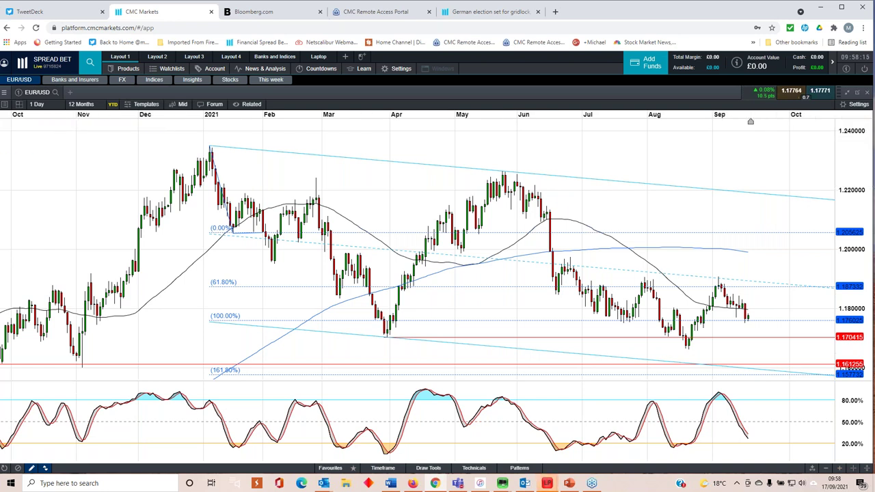
View the EUR/USD forum posts beside the chart and close the forum and the chart.
left_click(204, 106)
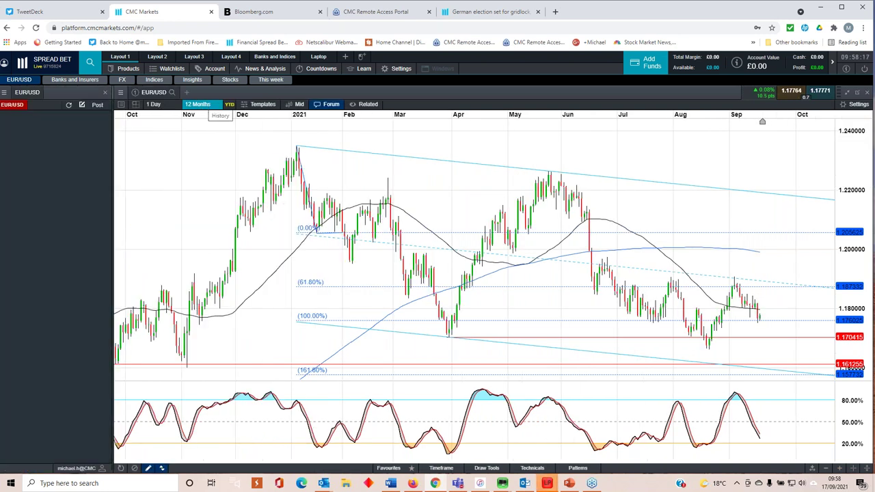
left_click(330, 105)
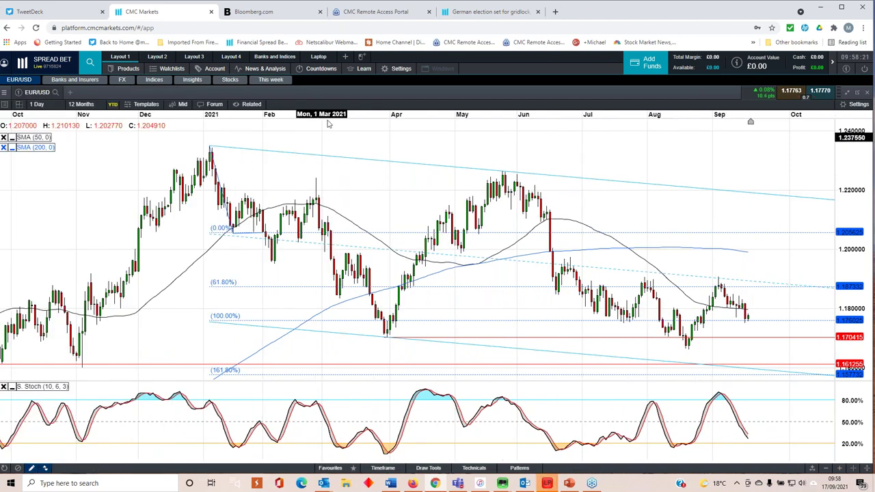
left_click(214, 105)
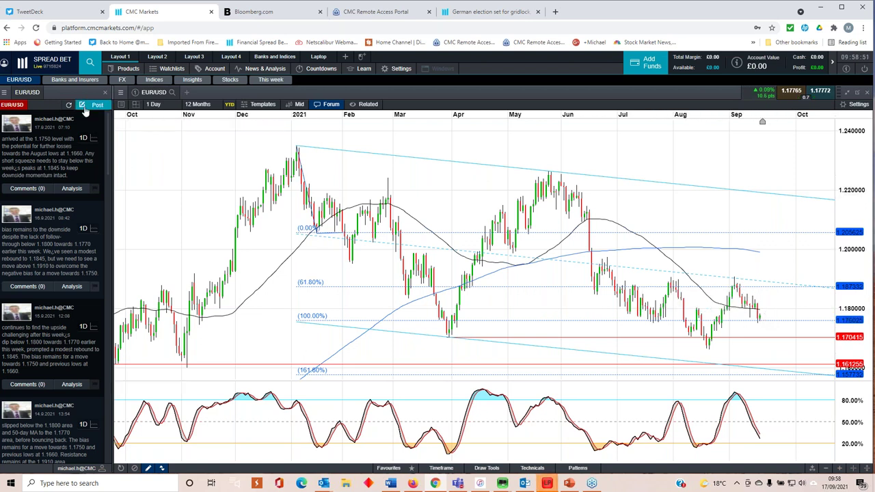
left_click(105, 94)
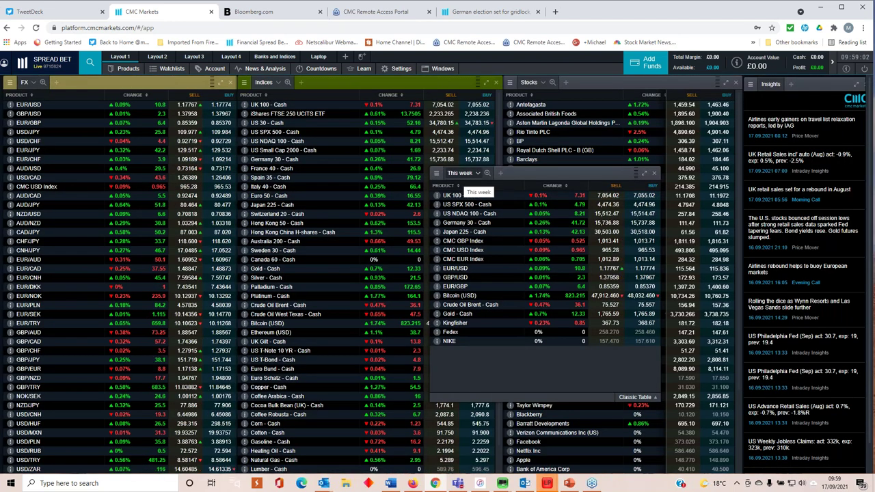
Open the USD/CAD daily chart from the FX watchlist and examine it maximized with nine months of history.
left_click_drag(518, 171, 567, 170)
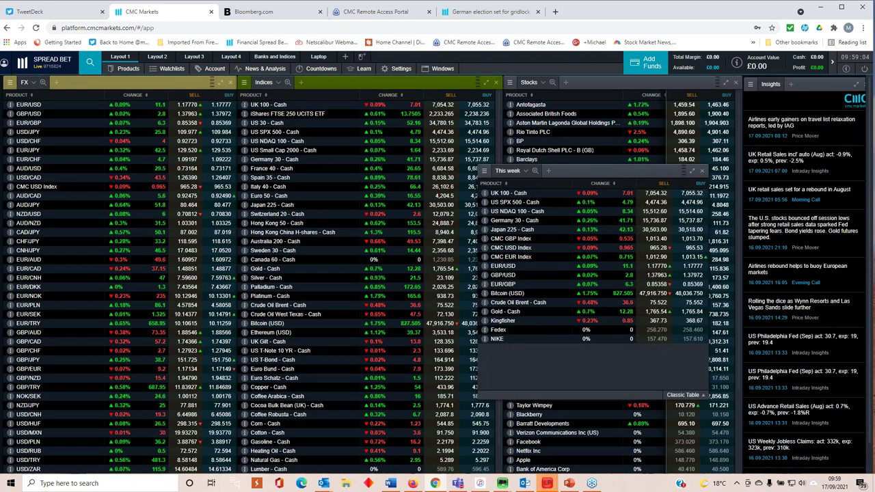
double_click(29, 177)
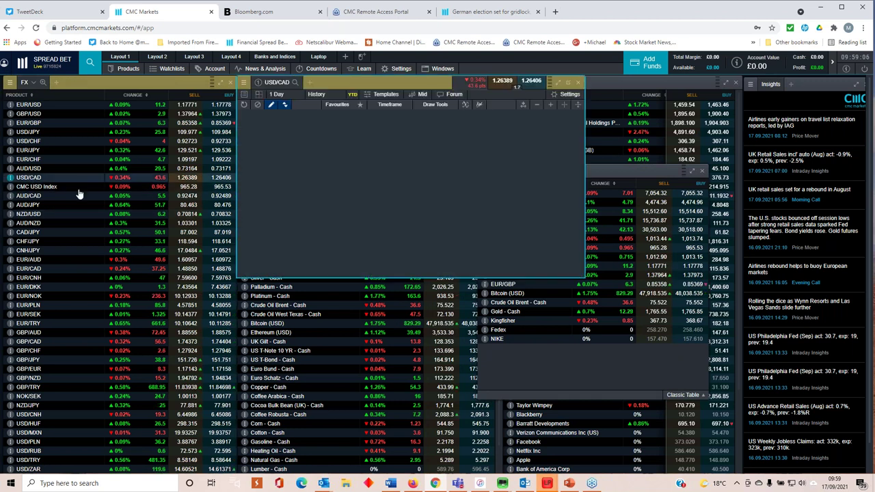
left_click_drag(413, 83, 296, 185)
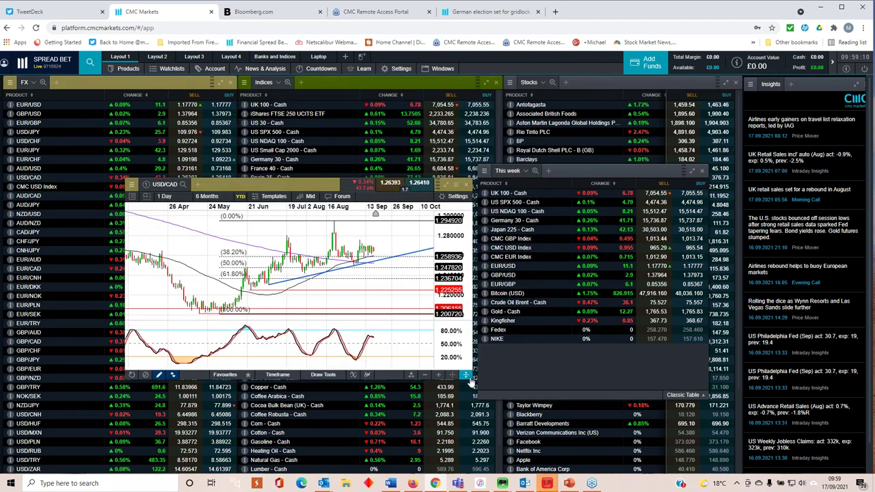
left_click(446, 184)
scroll(542, 257, "down", 2)
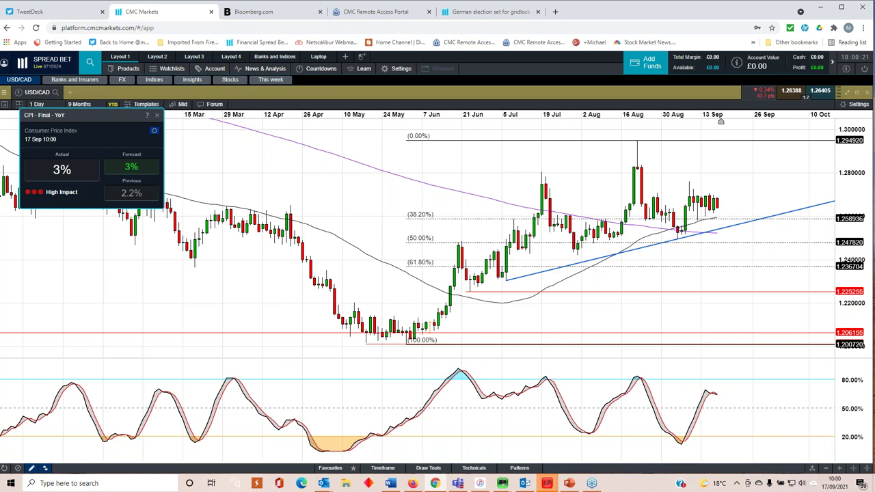
Dismiss the CPI release notification, restore the USD/CAD chart to a smaller window and close it.
left_click(157, 115)
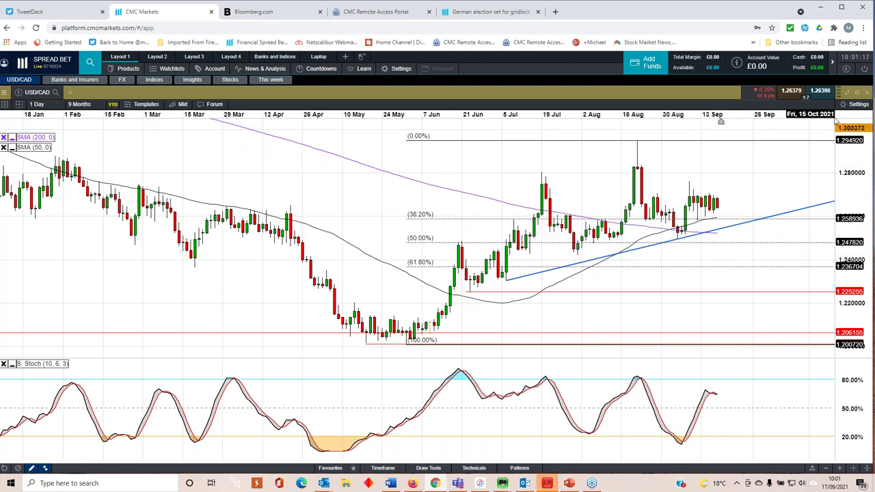
left_click(846, 93)
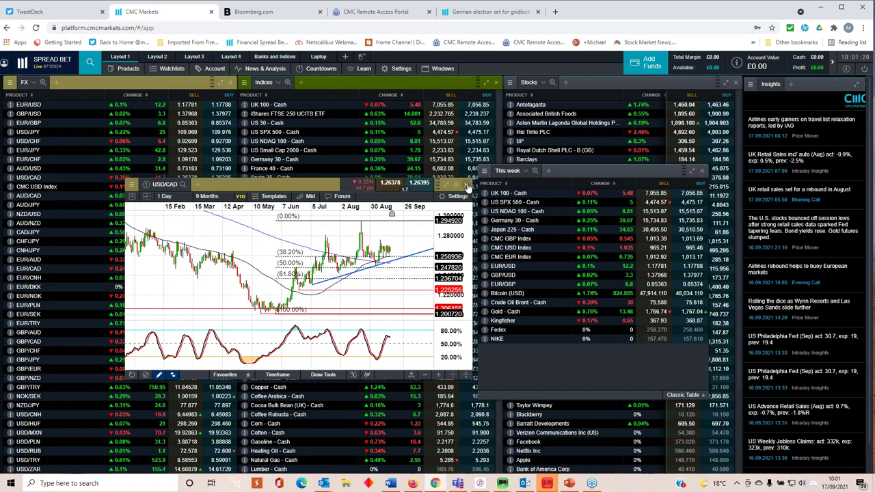
left_click(468, 185)
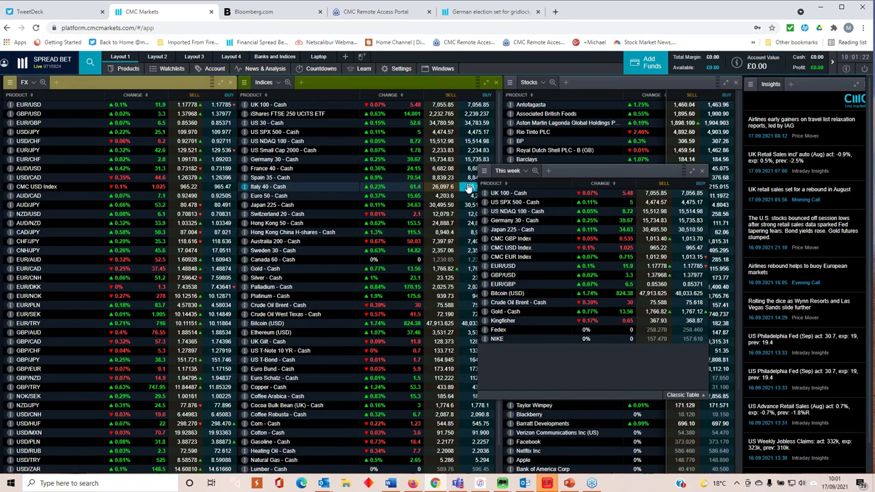
Open the EUR/USD daily chart from the This week watchlist again and maximize it.
left_click(509, 268)
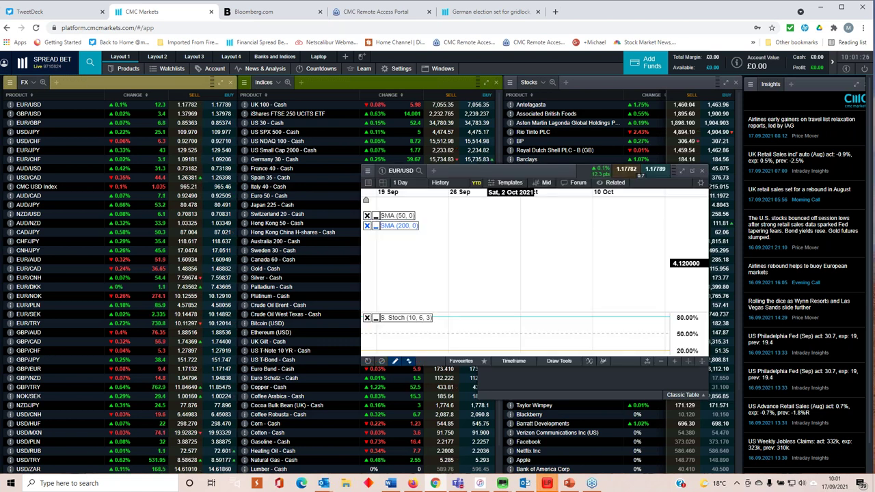
left_click_drag(682, 175, 535, 189)
left_click(536, 185)
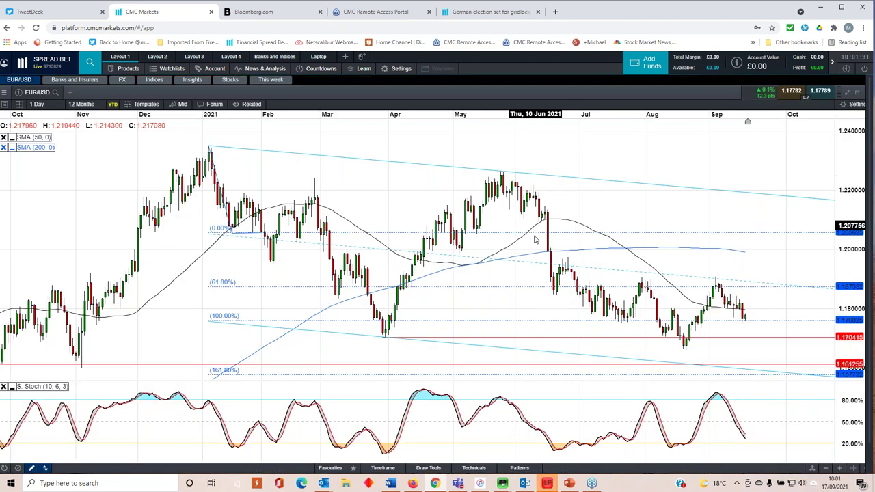
Switch to the CMC Markets article on the German election and skim its introduction and the section on the 2017 election.
left_click(500, 13)
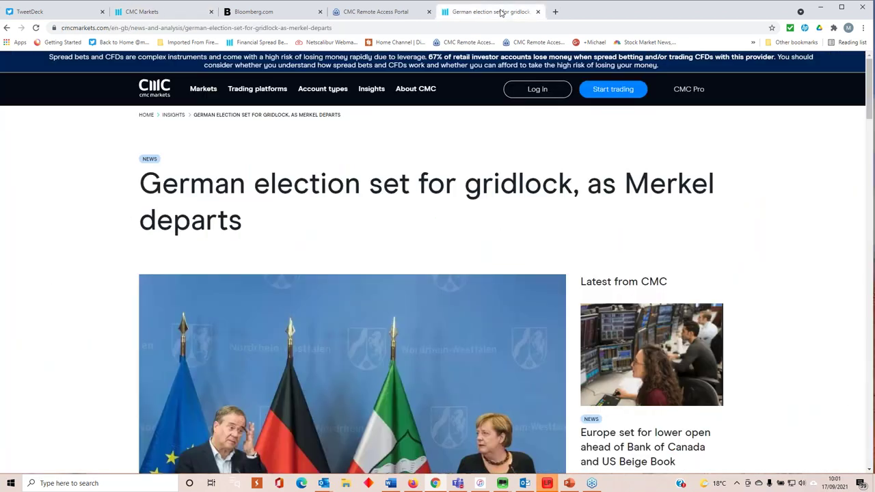
scroll(416, 257, "down", 2)
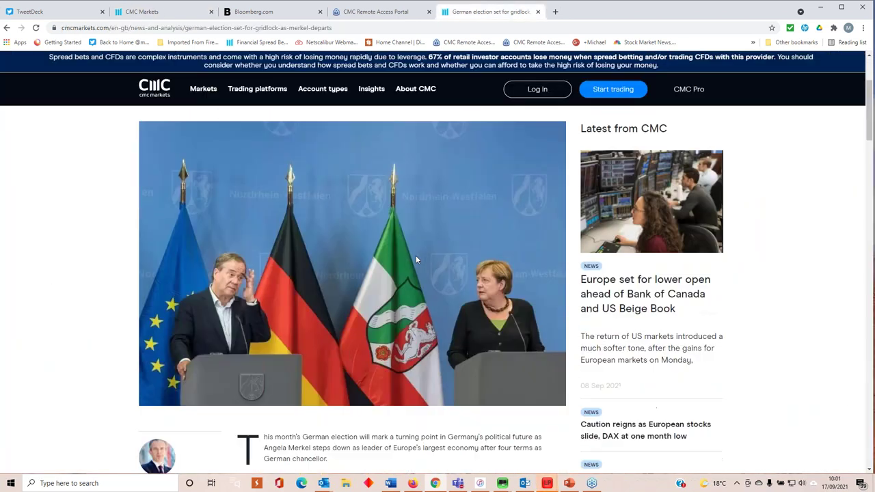
scroll(415, 259, "down", 5)
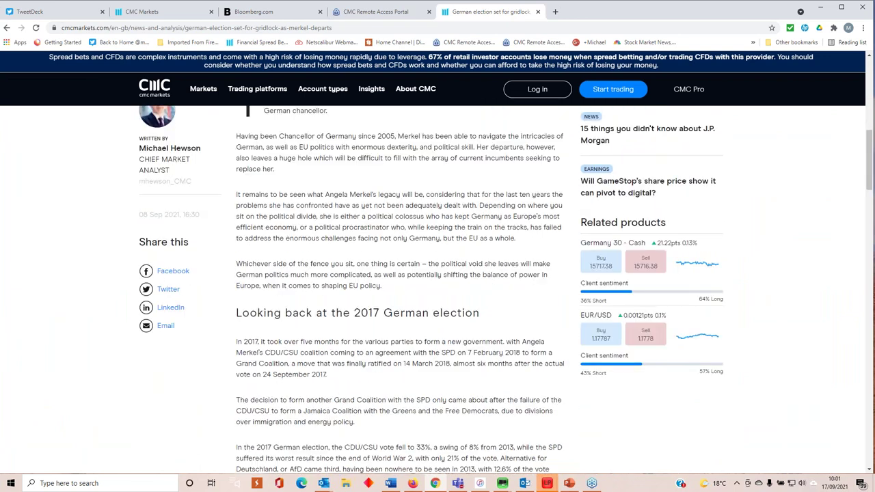
scroll(438, 290, "up", 2)
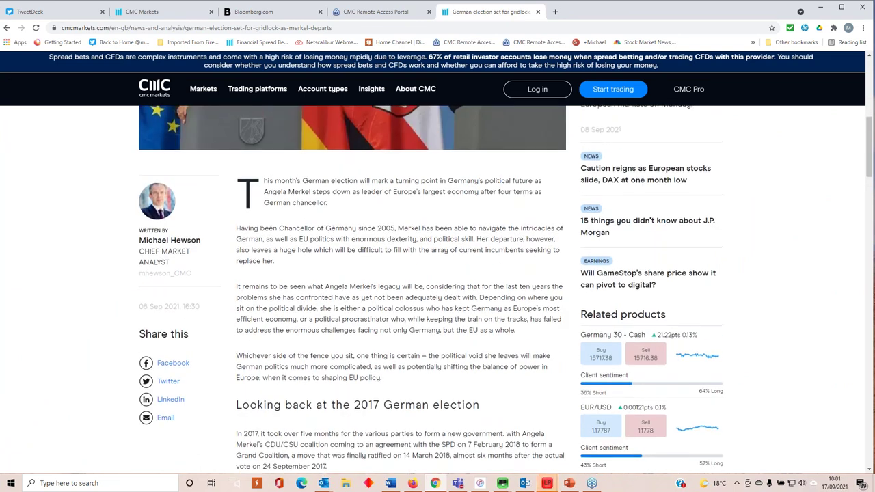
scroll(431, 290, "up", 2)
scroll(431, 290, "down", 5)
scroll(431, 290, "up", 4)
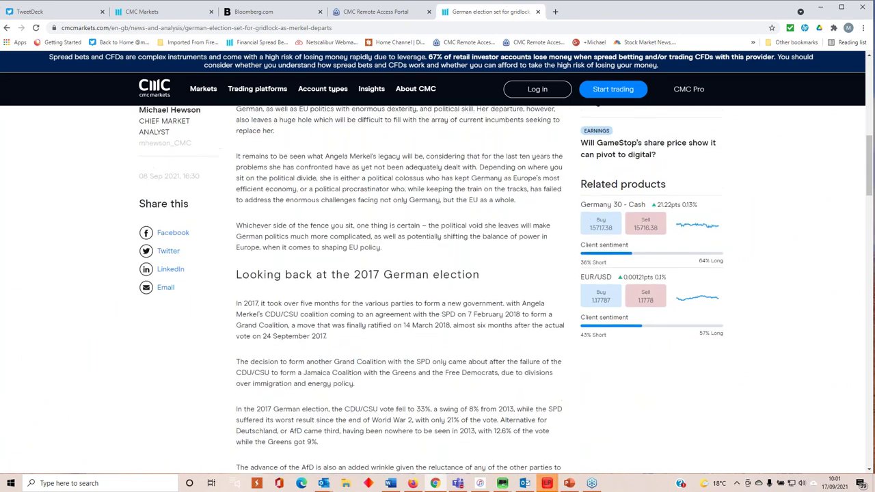
scroll(520, 211, "up", 5)
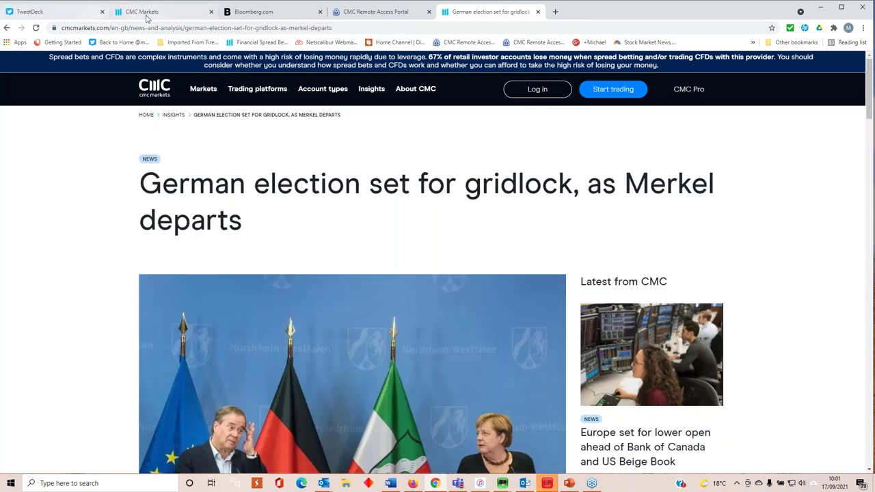
Return to the trading platform, close the EUR/USD chart and reposition the This week watchlist over the Indices and Stocks lists.
left_click(160, 12)
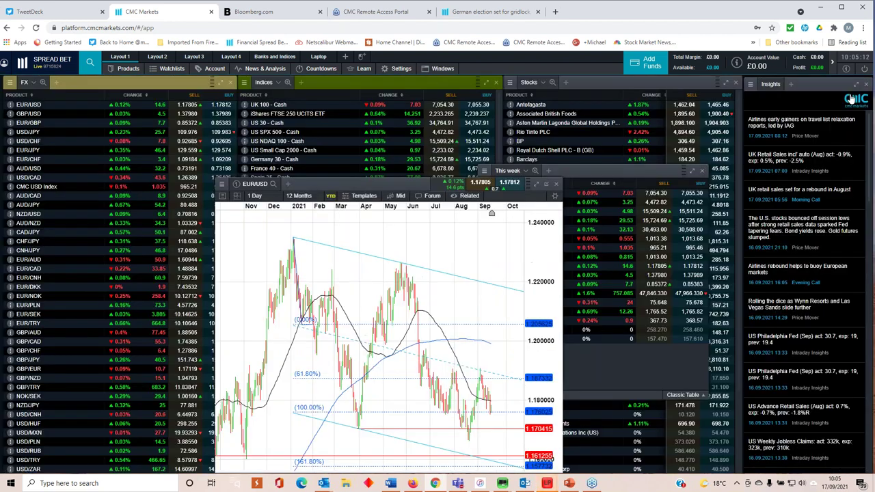
left_click(557, 181)
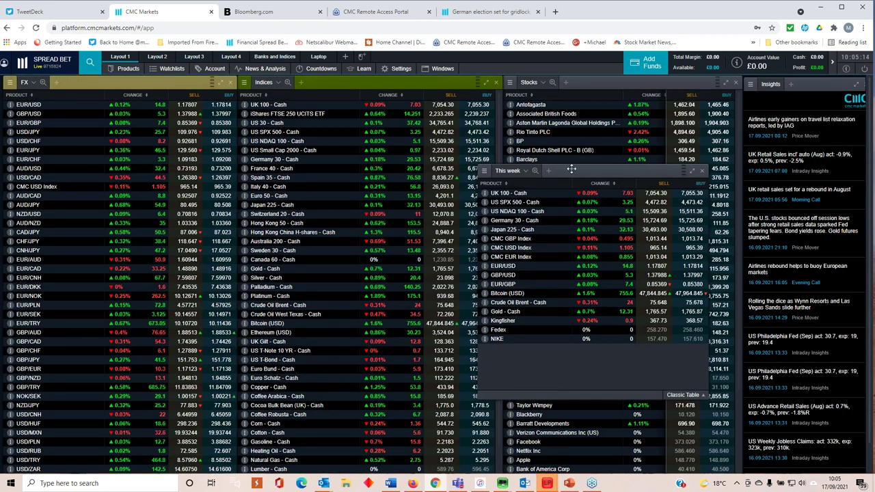
left_click_drag(571, 169, 481, 165)
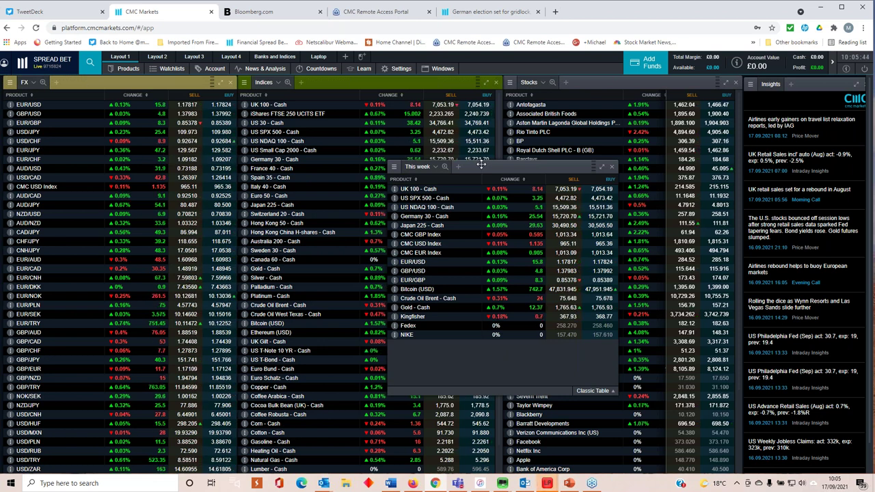
Examine the Kingfisher daily chart from the This week watchlist with twelve months of history and close it.
left_click(413, 317)
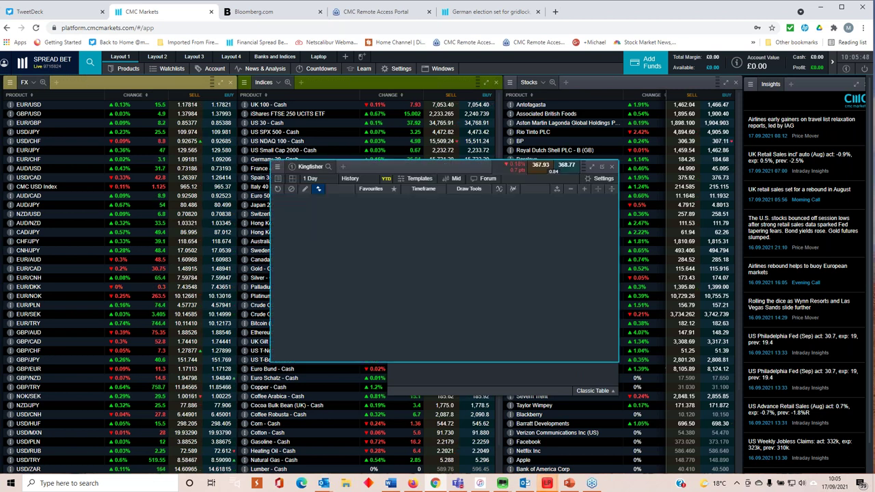
scroll(414, 270, "down", 3)
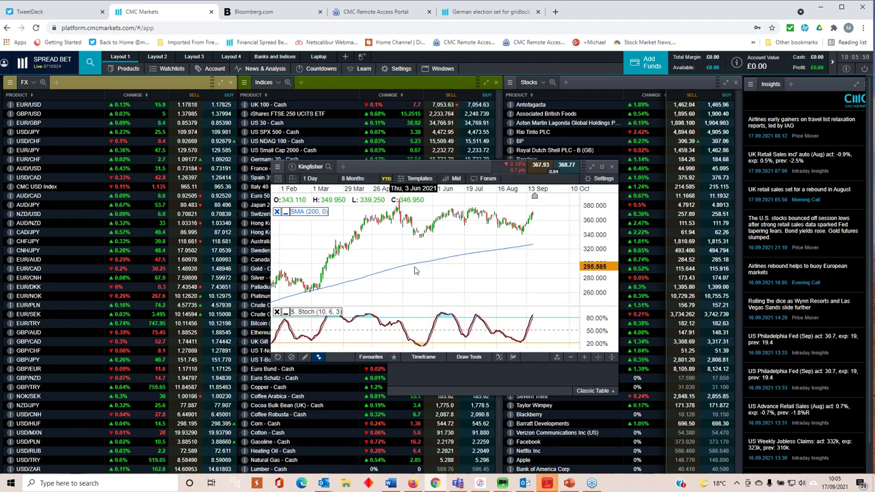
left_click_drag(394, 168, 300, 173)
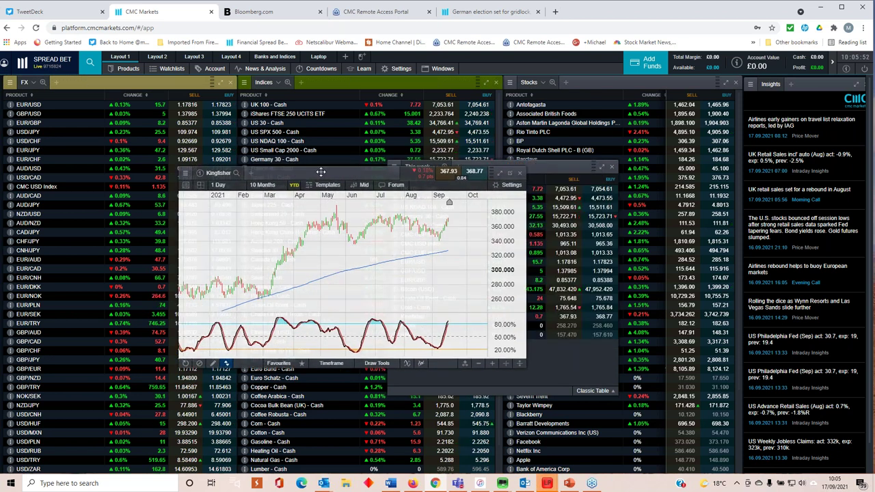
scroll(327, 258, "down", 1)
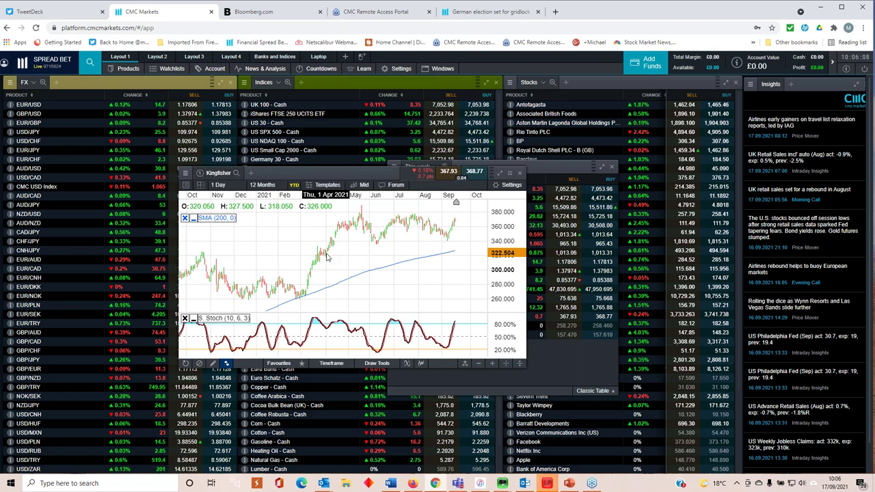
scroll(327, 257, "down", 3)
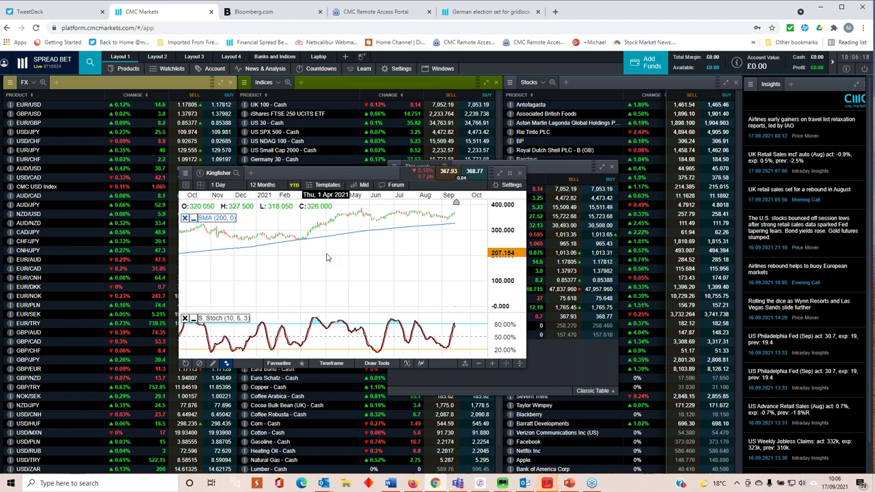
double_click(327, 258)
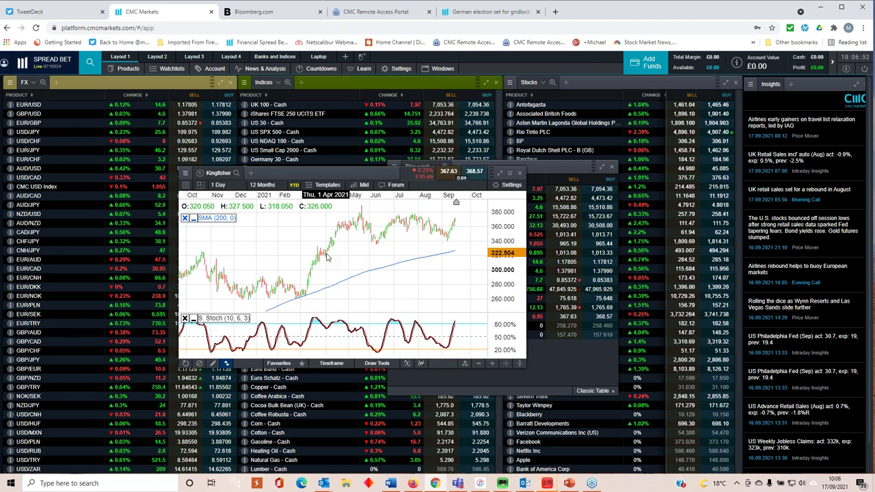
left_click(519, 173)
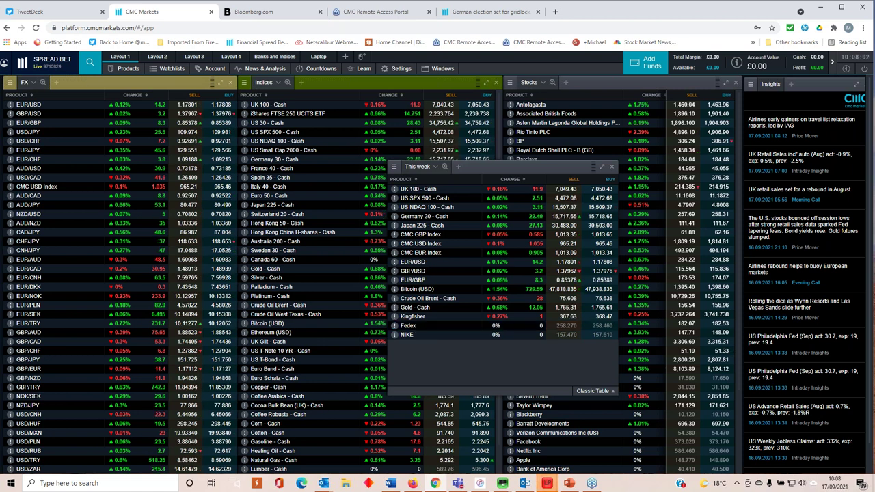
Open the NIKE daily chart from the This week watchlist, move the watchlist clear of it and maximize the chart.
left_click(409, 335)
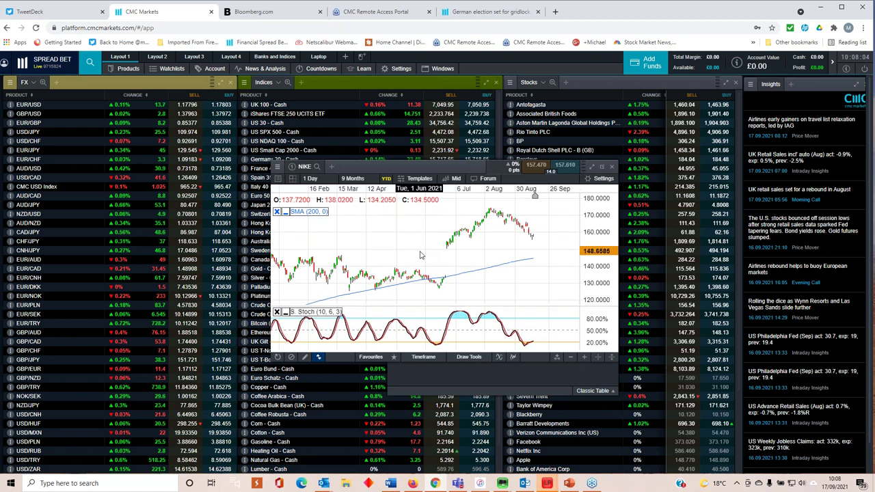
left_click_drag(394, 165, 231, 195)
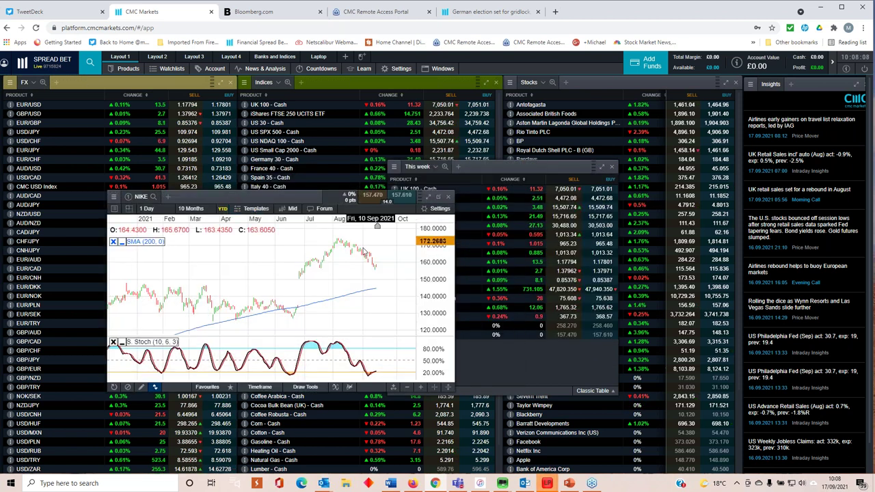
left_click_drag(530, 169, 632, 178)
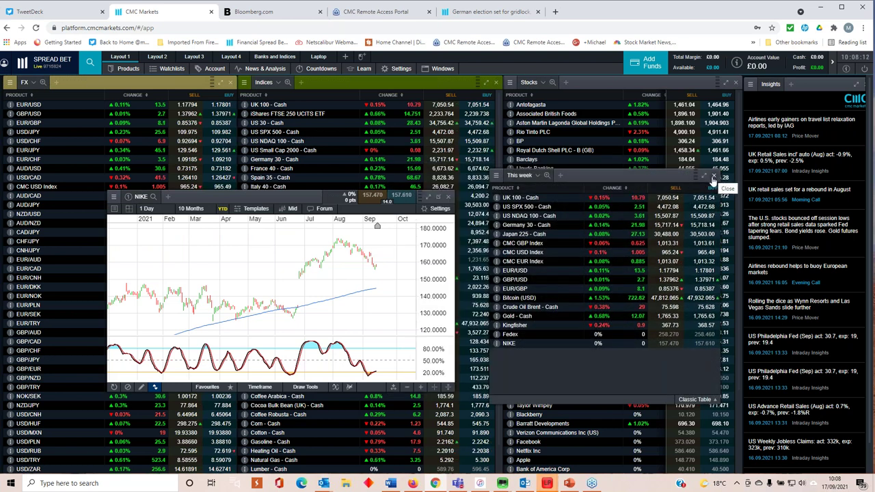
left_click(428, 198)
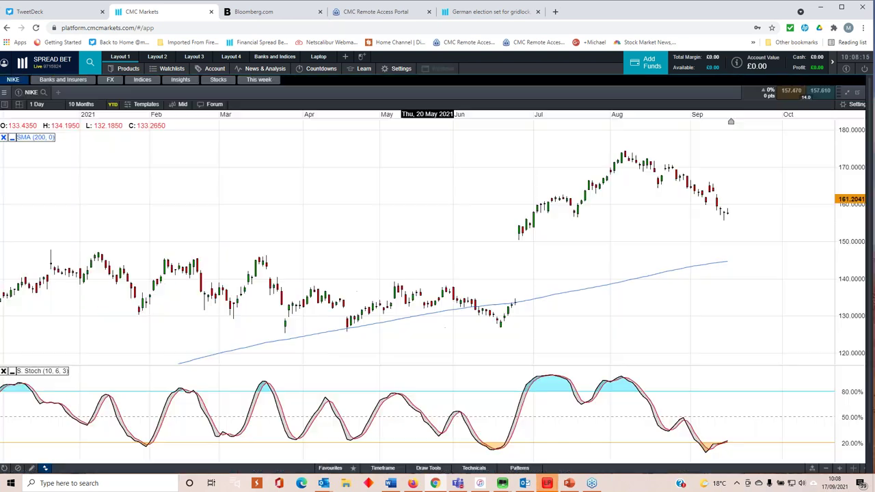
Examine the NIKE chart with two years of history, reset it to year-to-date and restore it to a smaller window.
scroll(440, 239, "down", 3)
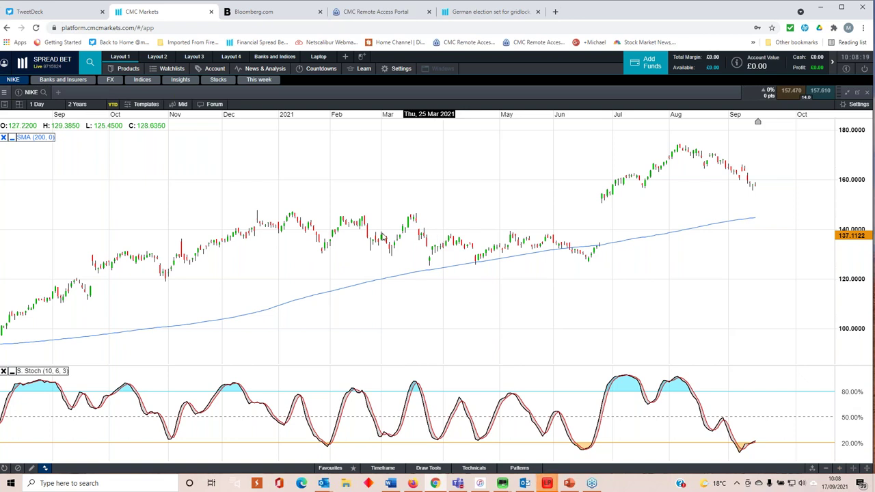
left_click(113, 105)
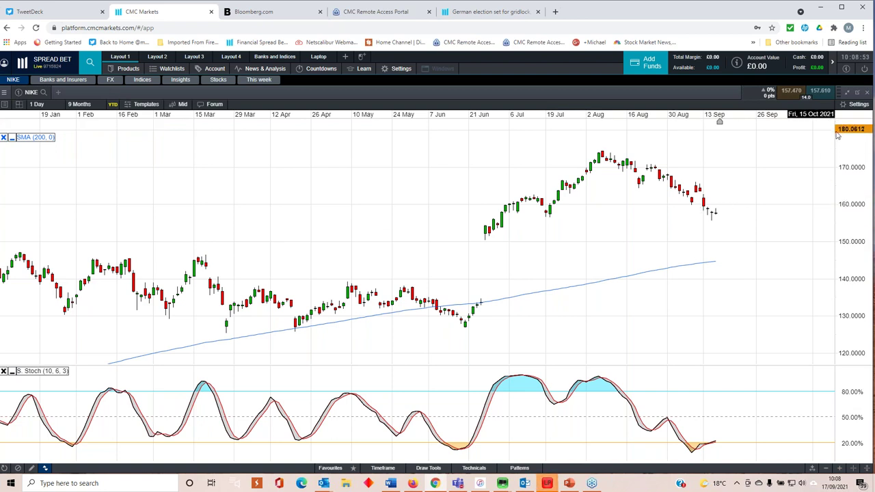
left_click(847, 94)
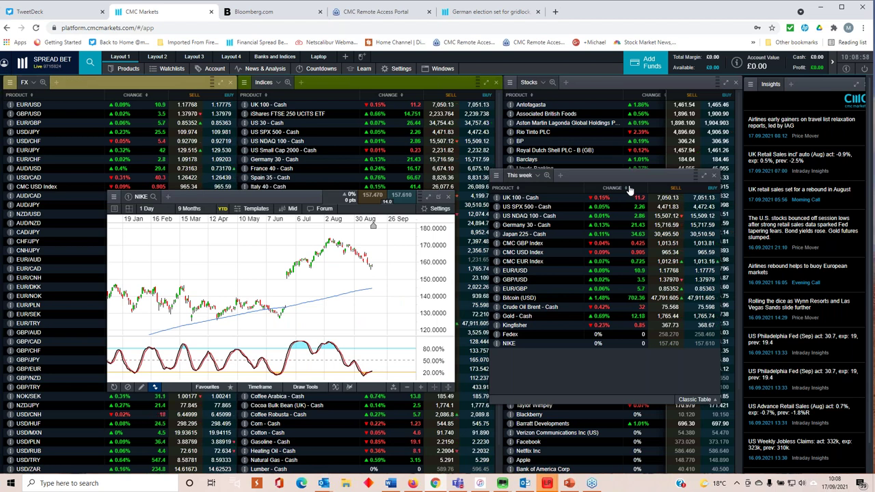
Switch to PowerPoint, start the Weekly market update slide show from the first slide and open its display settings.
left_click(569, 483)
key("F5")
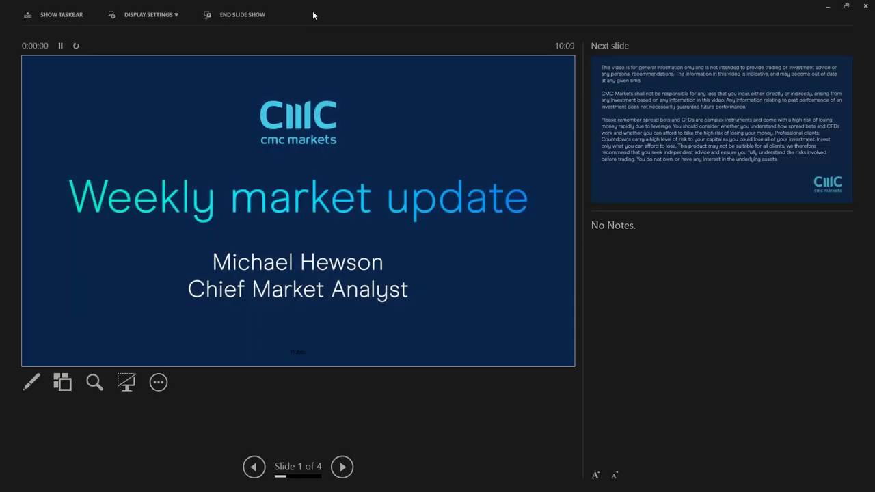
left_click(170, 14)
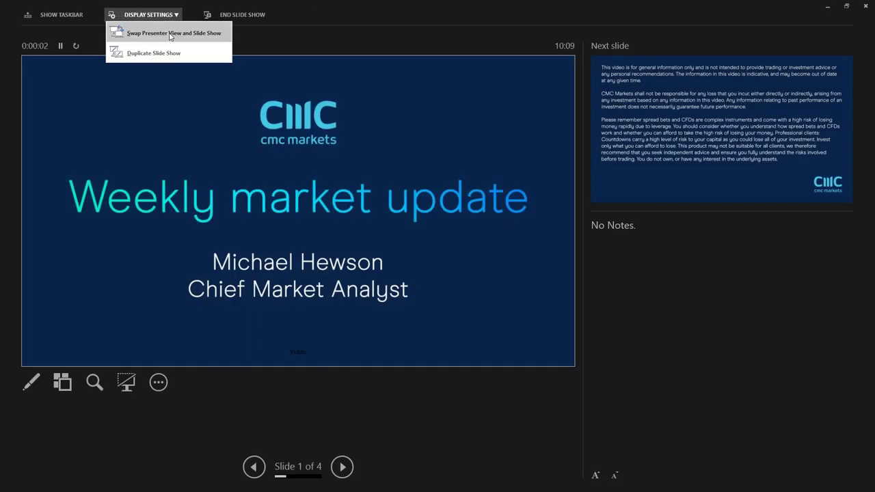